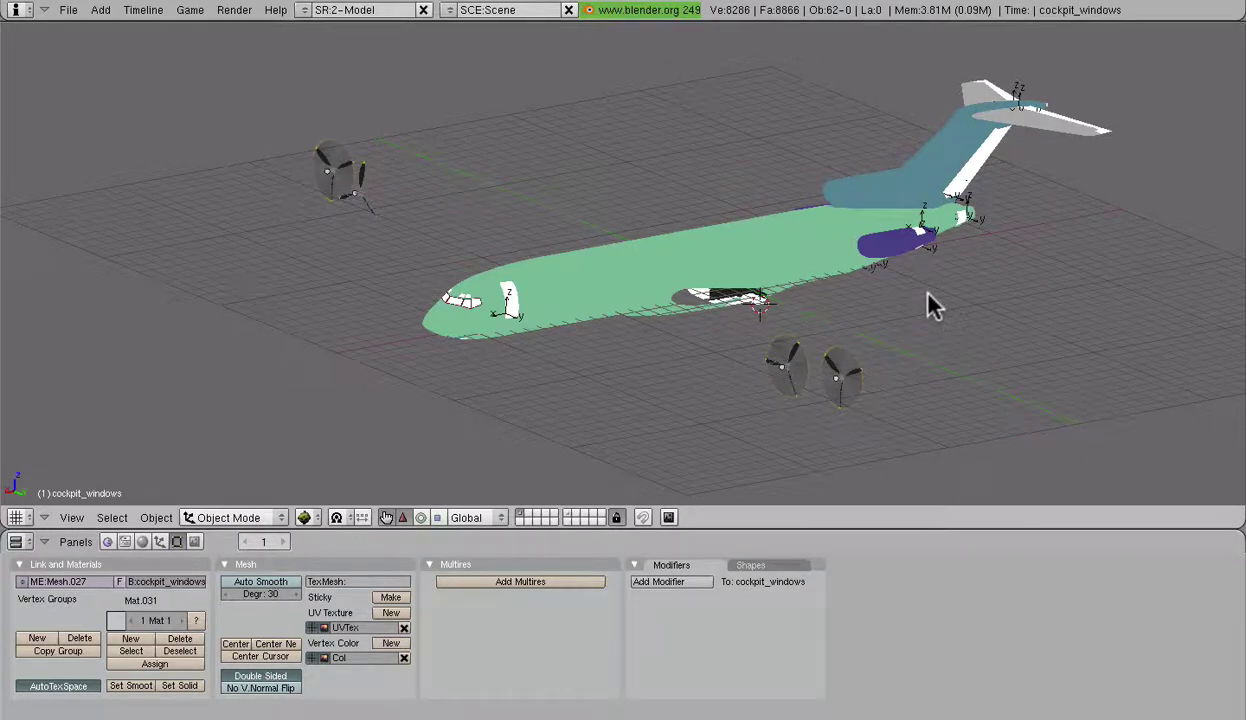
# - Advance the animation from frame 1 to frame 98 to examine the motion of the airplane's parts and propellers
pyautogui.press('Right')
pyautogui.press('Right')
pyautogui.press('Right')
pyautogui.press('Right')
pyautogui.press('Right')
pyautogui.press('Right')
pyautogui.press('Right')
pyautogui.press('Right')
pyautogui.press('Right')
pyautogui.press('Right')
pyautogui.press('Right')
pyautogui.press('Right')
pyautogui.press('Right')
pyautogui.press('Right')
pyautogui.press('Right')
pyautogui.press('Right')
pyautogui.press('Right')
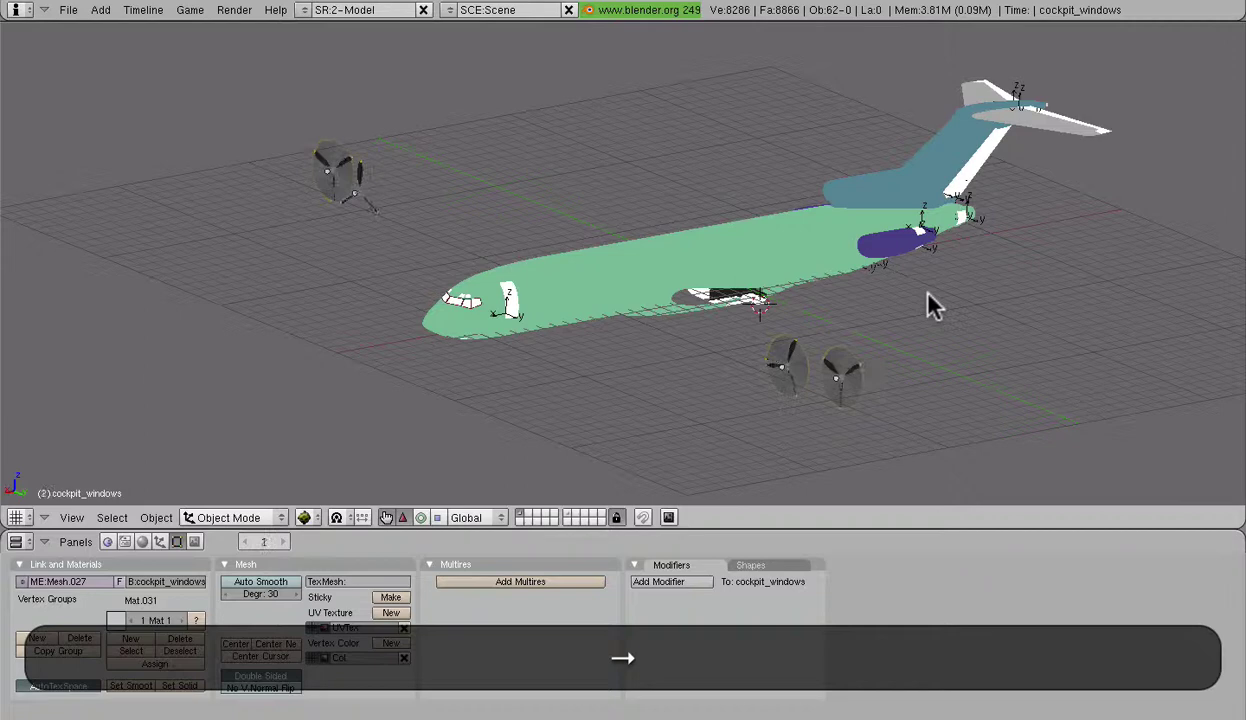
pyautogui.press('Right')
pyautogui.press('Right')
pyautogui.press('Right')
pyautogui.press('Right')
pyautogui.press('Right')
pyautogui.press('Right')
pyautogui.press('Right')
pyautogui.press('Right')
pyautogui.press('Right')
pyautogui.press('Right')
pyautogui.press('Right')
pyautogui.press('Right')
pyautogui.press('Right')
pyautogui.press('Right')
pyautogui.press('Right')
pyautogui.press('Right')
pyautogui.press('Right')
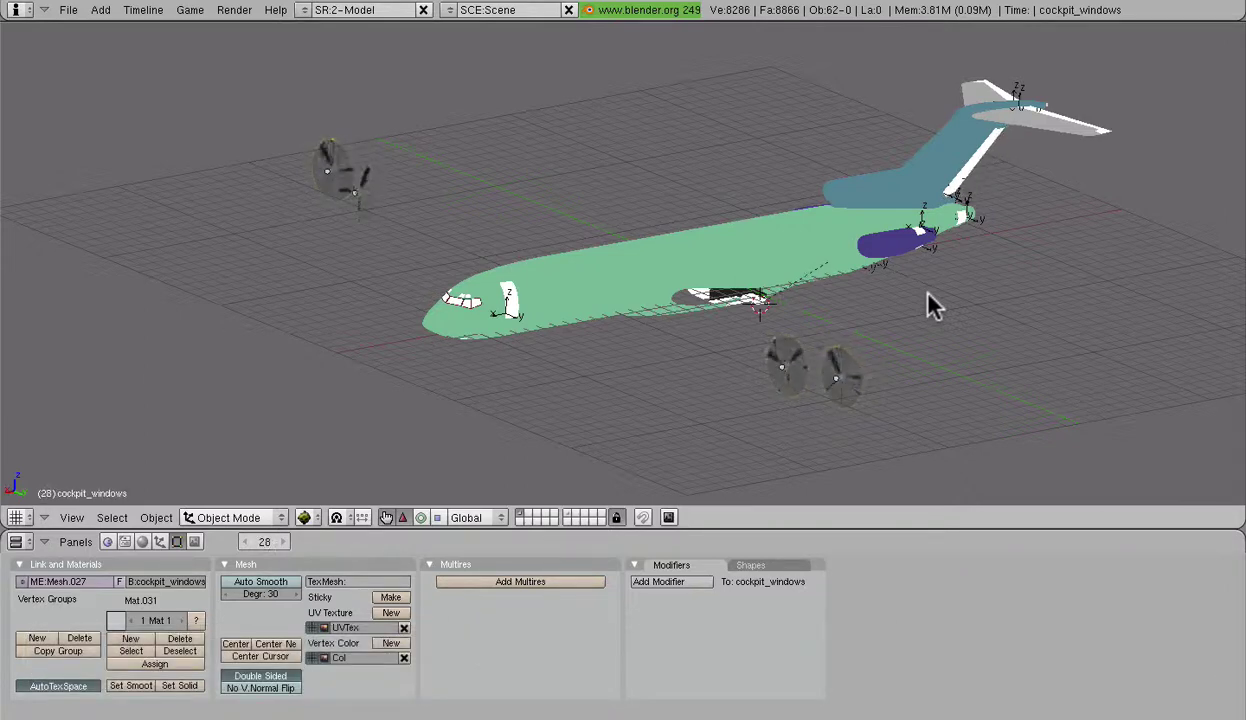
pyautogui.press('Right')
pyautogui.press('Right')
pyautogui.press('Right')
pyautogui.press('Right')
pyautogui.press('Right')
pyautogui.press('Right')
pyautogui.press('Right')
pyautogui.press('Right')
pyautogui.press('Right')
pyautogui.press('Right')
pyautogui.press('Right')
pyautogui.press('Right')
pyautogui.press('Right')
pyautogui.press('Right')
pyautogui.press('Right')
pyautogui.press('Right')
pyautogui.press('Right')
pyautogui.press('Right')
pyautogui.press('Right')
pyautogui.press('Right')
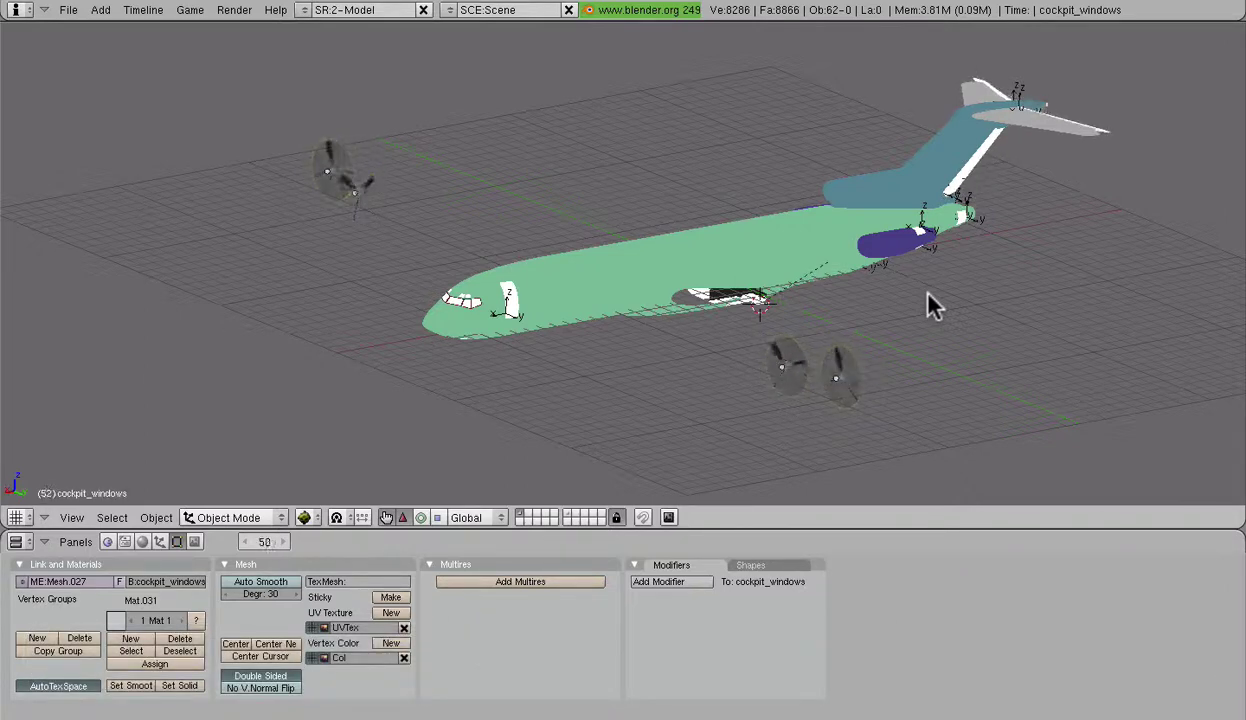
pyautogui.press('Right')
pyautogui.press('Right')
pyautogui.press('Right')
pyautogui.press('Right')
pyautogui.press('Right')
pyautogui.press('Right')
pyautogui.press('Right')
pyautogui.press('Right')
pyautogui.press('Right')
pyautogui.press('Right')
pyautogui.press('Right')
pyautogui.press('Right')
pyautogui.press('Right')
pyautogui.press('Right')
pyautogui.press('Right')
pyautogui.press('Right')
pyautogui.press('Right')
pyautogui.press('Right')
pyautogui.press('Right')
pyautogui.press('Right')
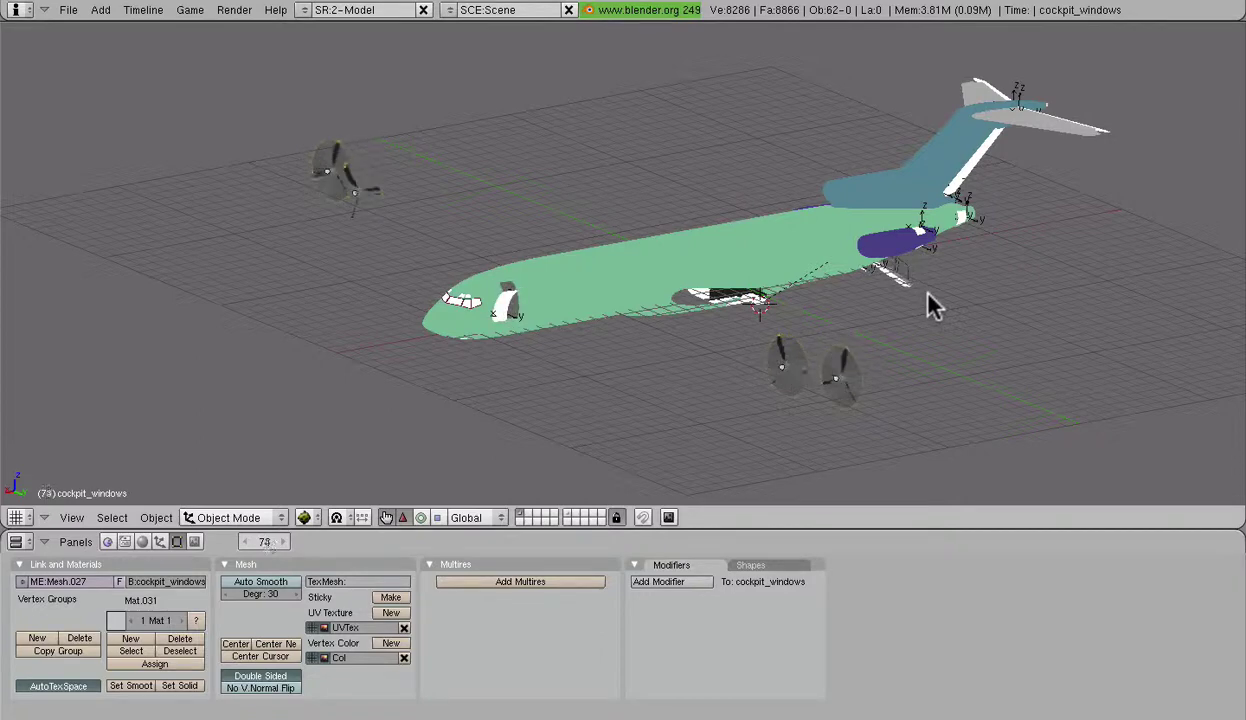
pyautogui.press('Right')
pyautogui.press('Right')
pyautogui.press('Right')
pyautogui.press('Right')
pyautogui.press('Right')
pyautogui.press('Right')
pyautogui.press('Right')
pyautogui.press('Right')
pyautogui.press('Right')
pyautogui.press('Right')
pyautogui.press('Right')
pyautogui.press('Right')
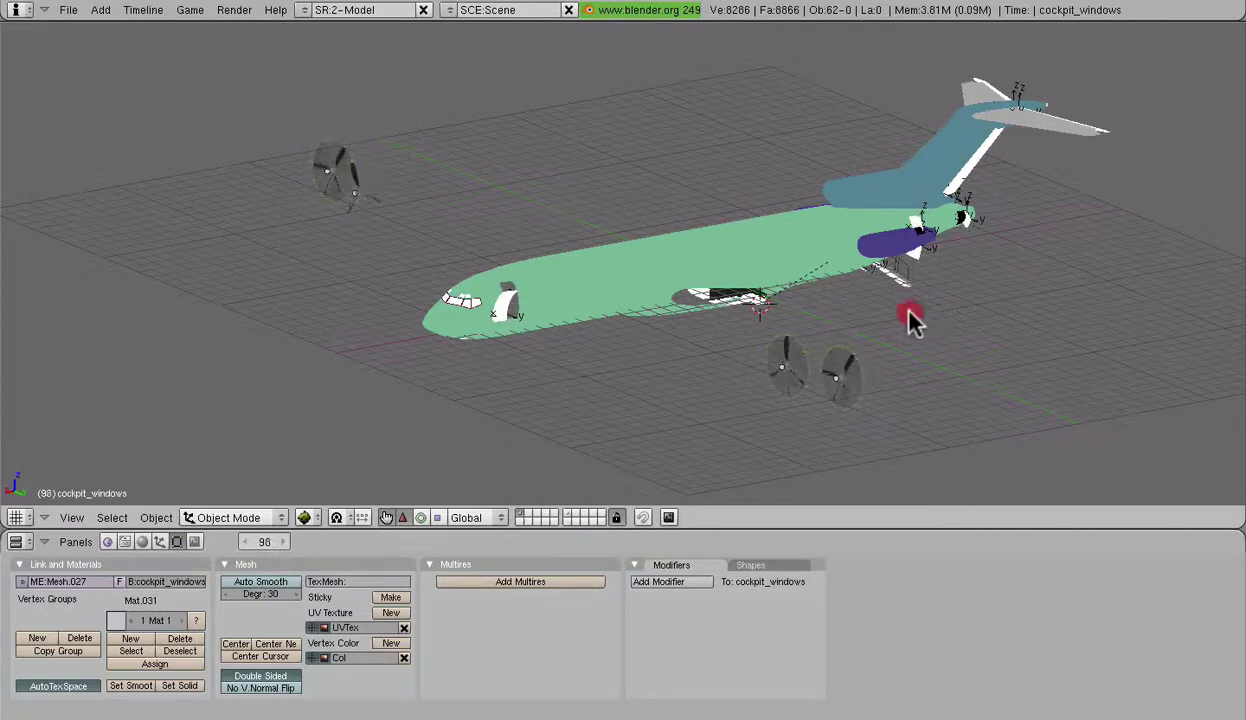
# - Play the animation backward to frame 26 while examining the airplane's tail and engines up close from behind
pyautogui.moveTo(904, 320); pyautogui.dragTo(770, 412, button='middle')
pyautogui.press('Left')
pyautogui.press('Left')
pyautogui.press('Left')
pyautogui.press('Left')
pyautogui.press('Left')
pyautogui.press('Left')
pyautogui.press('Left')
pyautogui.press('Left')
pyautogui.press('Left')
pyautogui.press('Left')
pyautogui.press('Left')
pyautogui.press('Left')
pyautogui.press('Left')
pyautogui.press('Left')
pyautogui.press('Left')
pyautogui.press('Left')
pyautogui.press('Left')
pyautogui.press('Left')
pyautogui.press('Left')
pyautogui.press('Left')
pyautogui.press('Left')
pyautogui.press('Left')
pyautogui.press('Left')
pyautogui.press('Left')
pyautogui.press('Left')
pyautogui.press('Left')
pyautogui.press('Left')
pyautogui.press('Left')
pyautogui.press('Left')
pyautogui.press('Left')
pyautogui.press('Left')
pyautogui.press('Left')
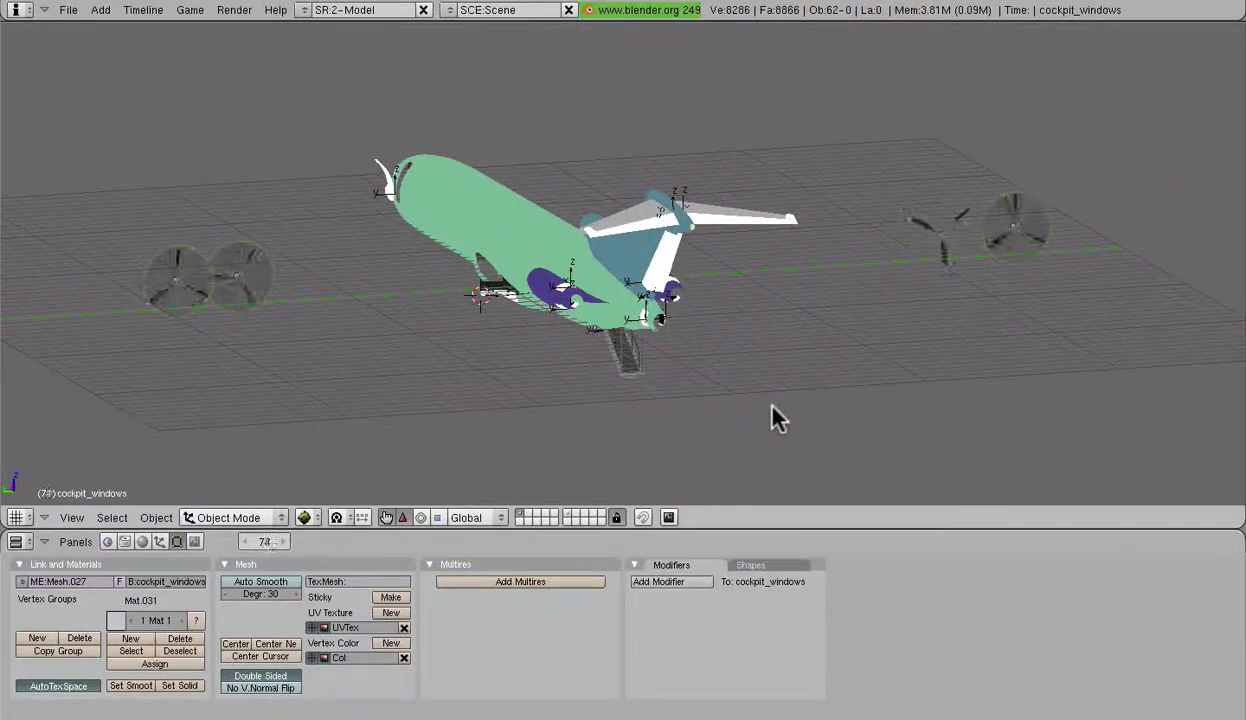
pyautogui.scroll(3, 770, 412)
pyautogui.press('Left')
pyautogui.press('Left')
pyautogui.press('Left')
pyautogui.press('Left')
pyautogui.press('Left')
pyautogui.press('Left')
pyautogui.press('Left')
pyautogui.press('Left')
pyautogui.press('Left')
pyautogui.press('Left')
pyautogui.press('Left')
pyautogui.press('Left')
pyautogui.press('Left')
pyautogui.press('Left')
pyautogui.press('Left')
pyautogui.press('Left')
pyautogui.press('Left')
pyautogui.press('Left')
pyautogui.press('Left')
pyautogui.press('Left')
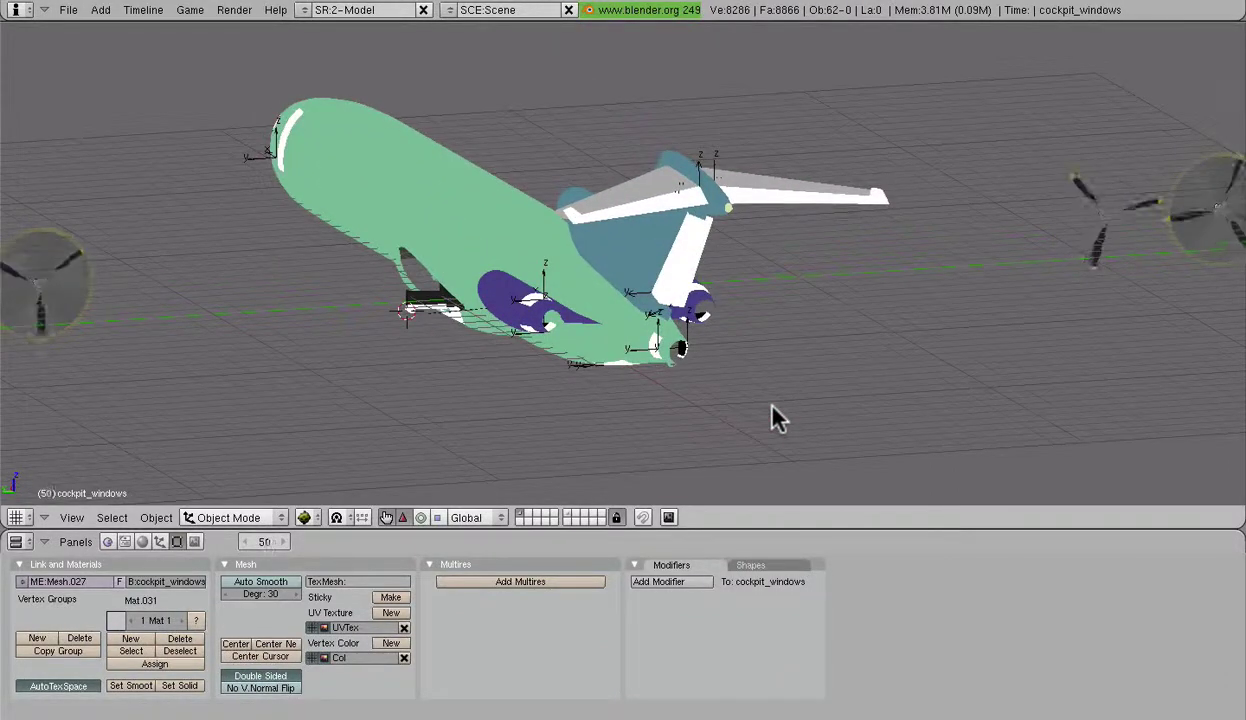
pyautogui.press('Left')
pyautogui.press('Left')
pyautogui.press('Left')
pyautogui.press('Left')
pyautogui.press('Left')
pyautogui.press('Left')
pyautogui.press('Left')
pyautogui.press('Left')
pyautogui.press('Left')
pyautogui.press('Left')
pyautogui.press('Left')
pyautogui.press('Left')
pyautogui.press('Left')
pyautogui.press('Left')
pyautogui.press('Left')
pyautogui.press('Left')
pyautogui.press('Left')
pyautogui.press('Left')
pyautogui.press('Left')
pyautogui.press('Left')
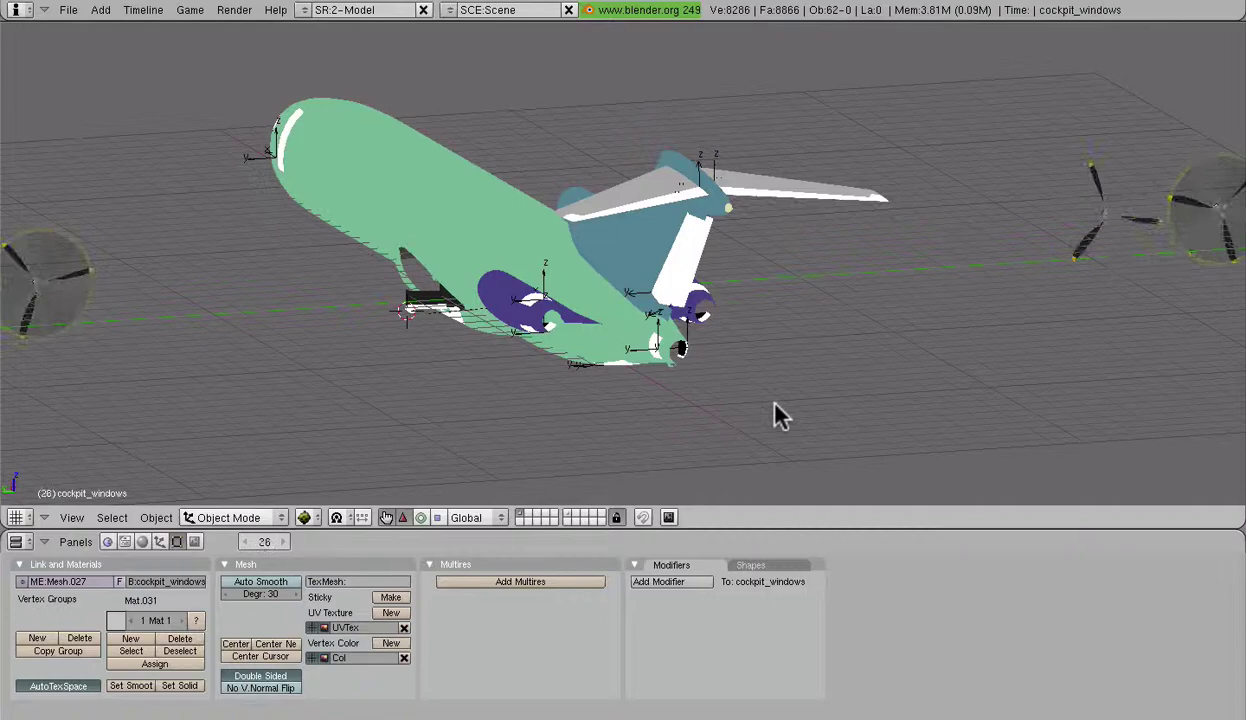
# - Step the animation backward from frame 26 to frame 1 while watching the whole airplane and its propellers
pyautogui.scroll(-2, 776, 407)
pyautogui.press('Left')
pyautogui.press('Left')
pyautogui.press('Left')
pyautogui.press('Left')
pyautogui.press('Left')
pyautogui.press('Left')
pyautogui.press('Left')
pyautogui.press('Left')
pyautogui.press('Left')
pyautogui.press('Left')
pyautogui.press('Left')
pyautogui.press('Left')
pyautogui.press('Left')
pyautogui.press('Left')
pyautogui.press('Left')
pyautogui.press('Left')
pyautogui.press('Left')
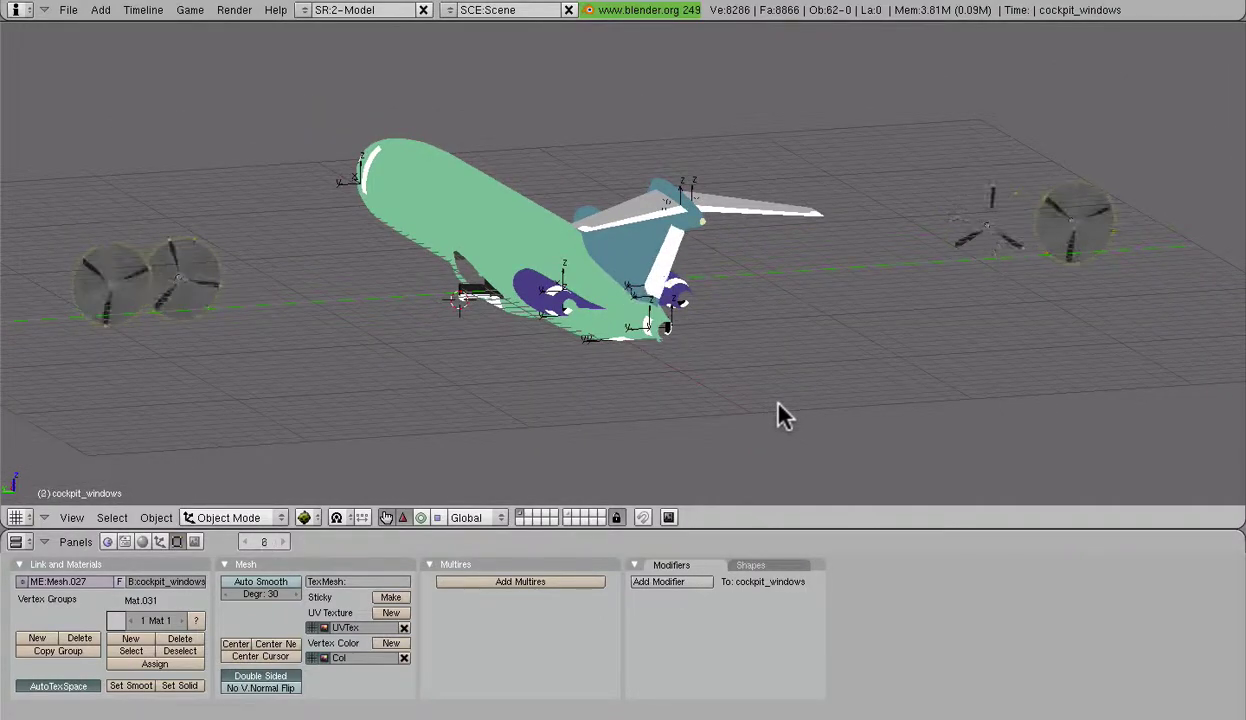
# - Examine the airplane and its propellers at frame 1 from the front, from above and at a low angle
pyautogui.moveTo(776, 411); pyautogui.dragTo(804, 303, button='middle')
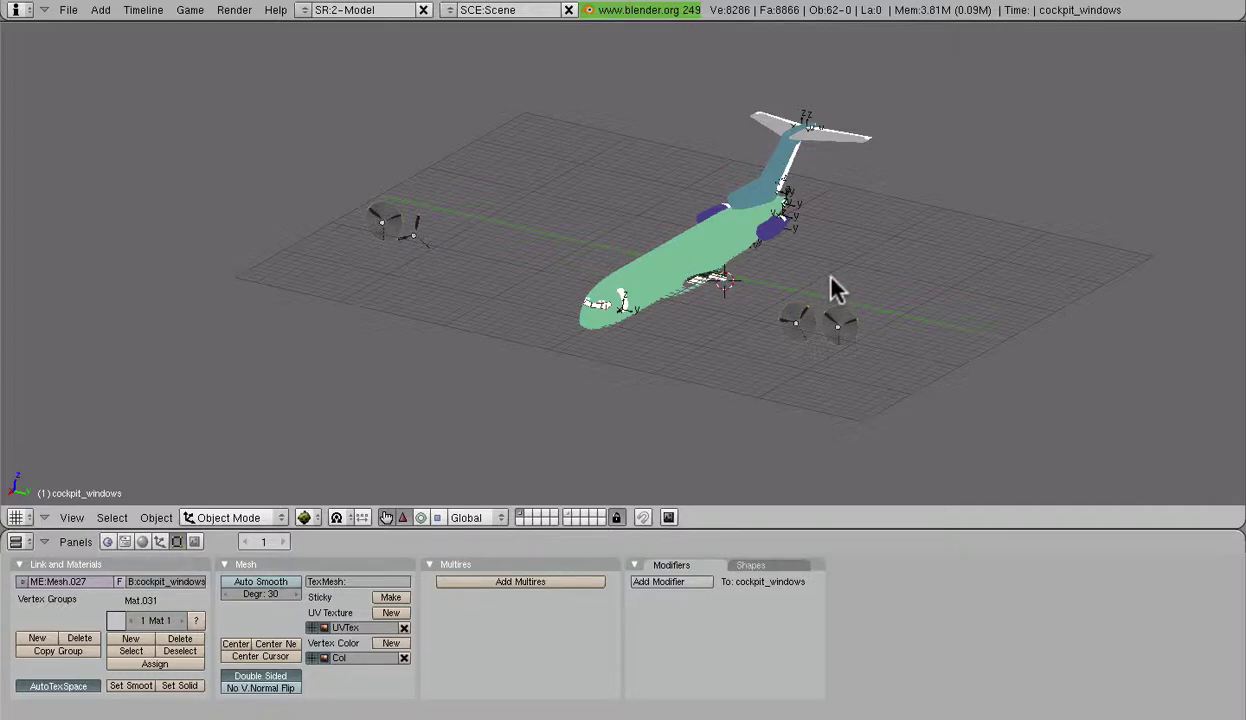
pyautogui.scroll(-2, 834, 284)
pyautogui.moveTo(834, 284); pyautogui.dragTo(880, 277, button='middle')
pyautogui.scroll(4, 617, 350)
pyautogui.scroll(-3, 870, 288)
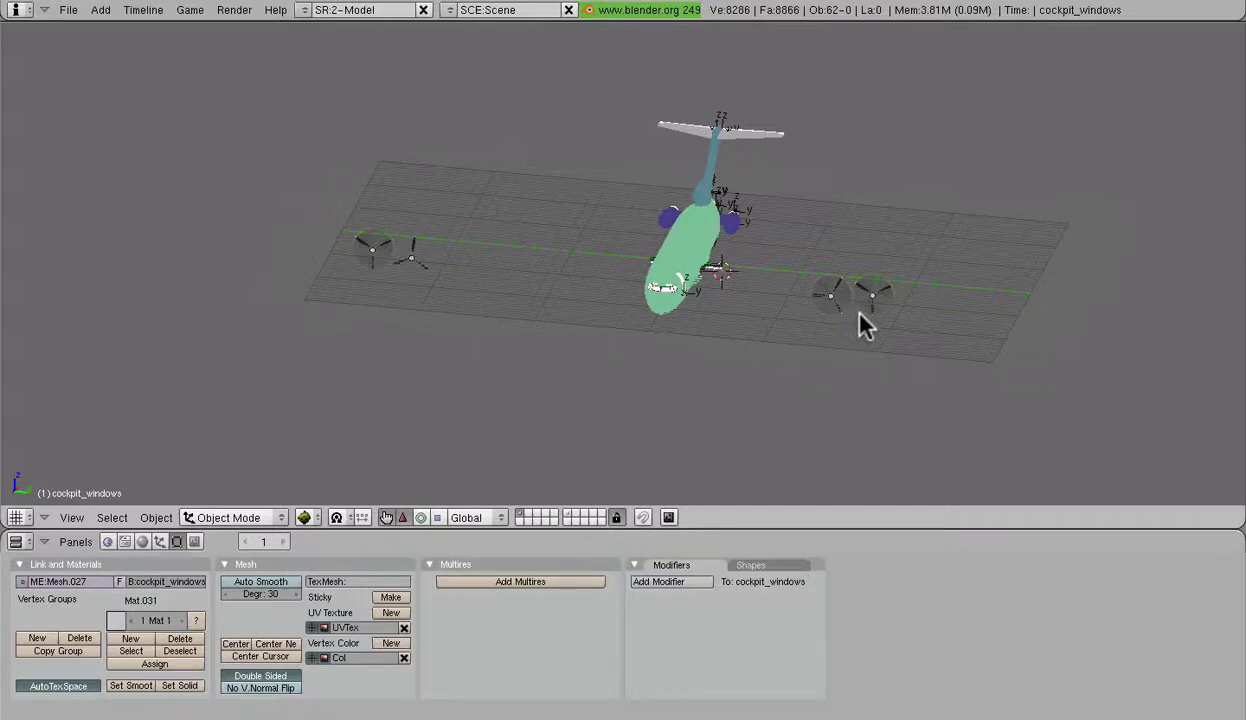
pyautogui.moveTo(748, 345); pyautogui.dragTo(812, 380, button='middle')
pyautogui.moveTo(624, 424); pyautogui.dragTo(668, 356, button='middle')
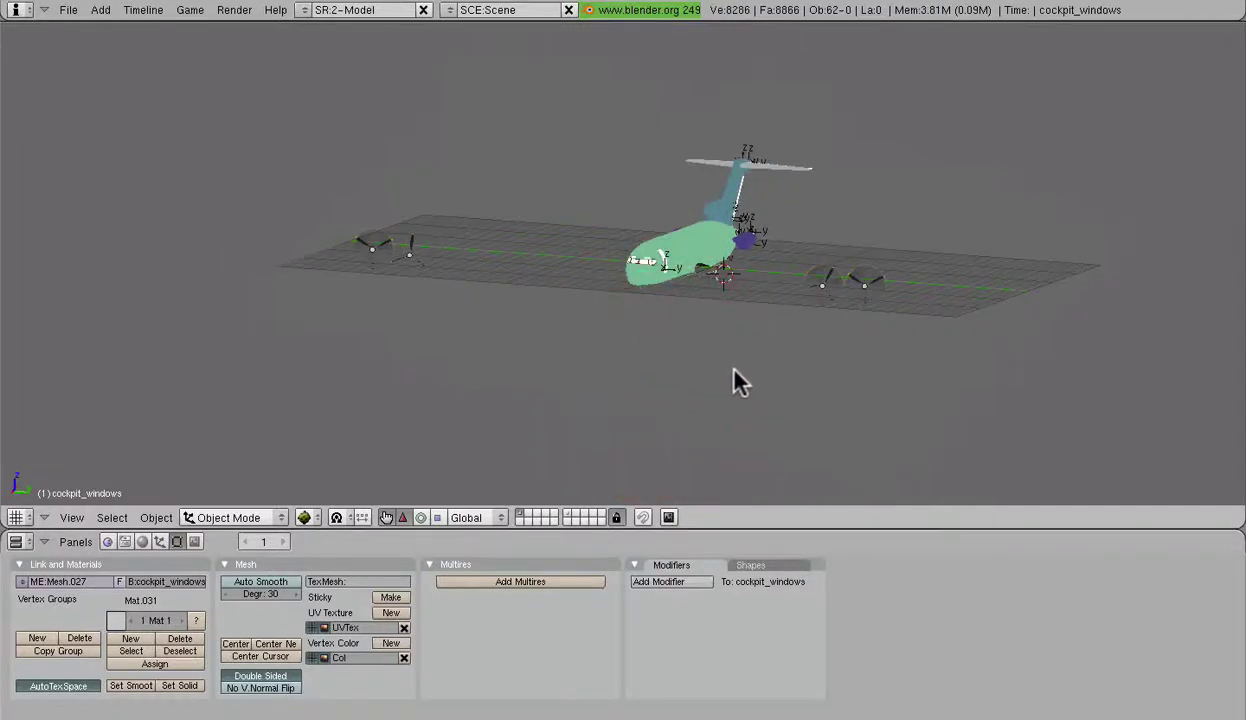
pyautogui.moveTo(740, 375); pyautogui.dragTo(673, 406, button='middle')
pyautogui.scroll(2, 674, 408)
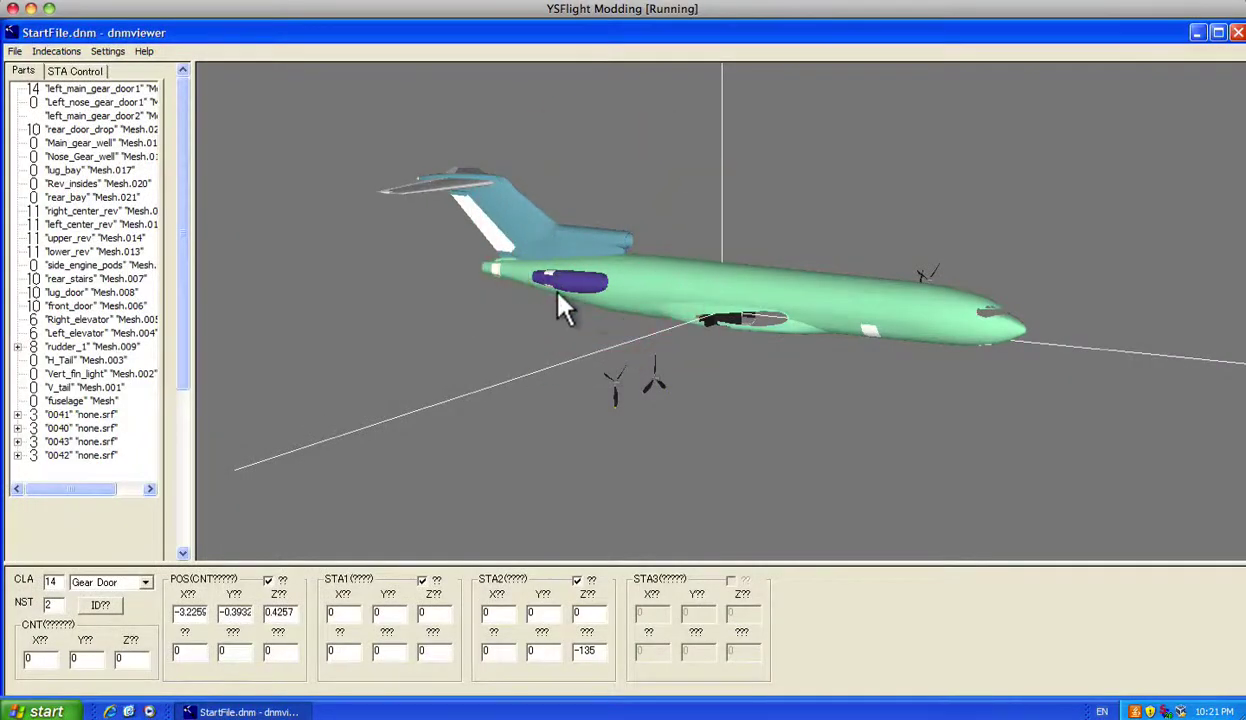
# - Inspect the exported airplane from both sides in dnmviewer and compare its two perspective display modes
pyautogui.moveTo(570, 351); pyautogui.dragTo(740, 345)
pyautogui.moveTo(667, 390); pyautogui.dragTo(343, 386)
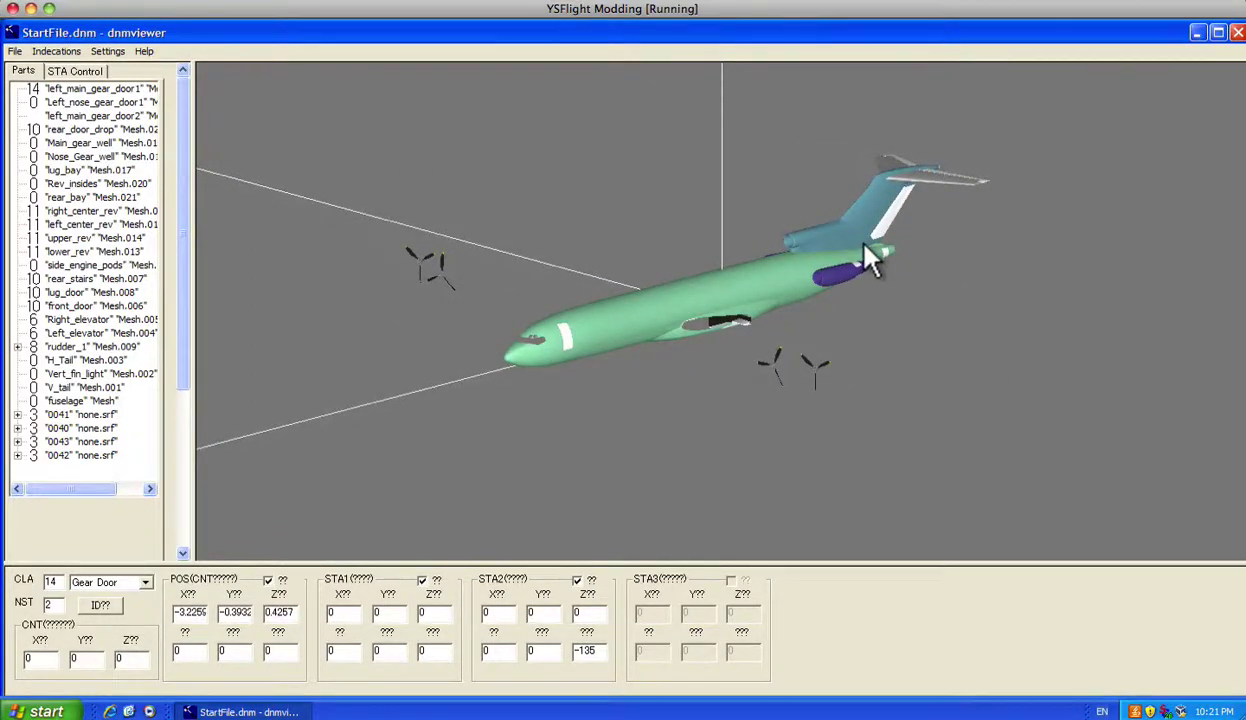
pyautogui.click(108, 51)
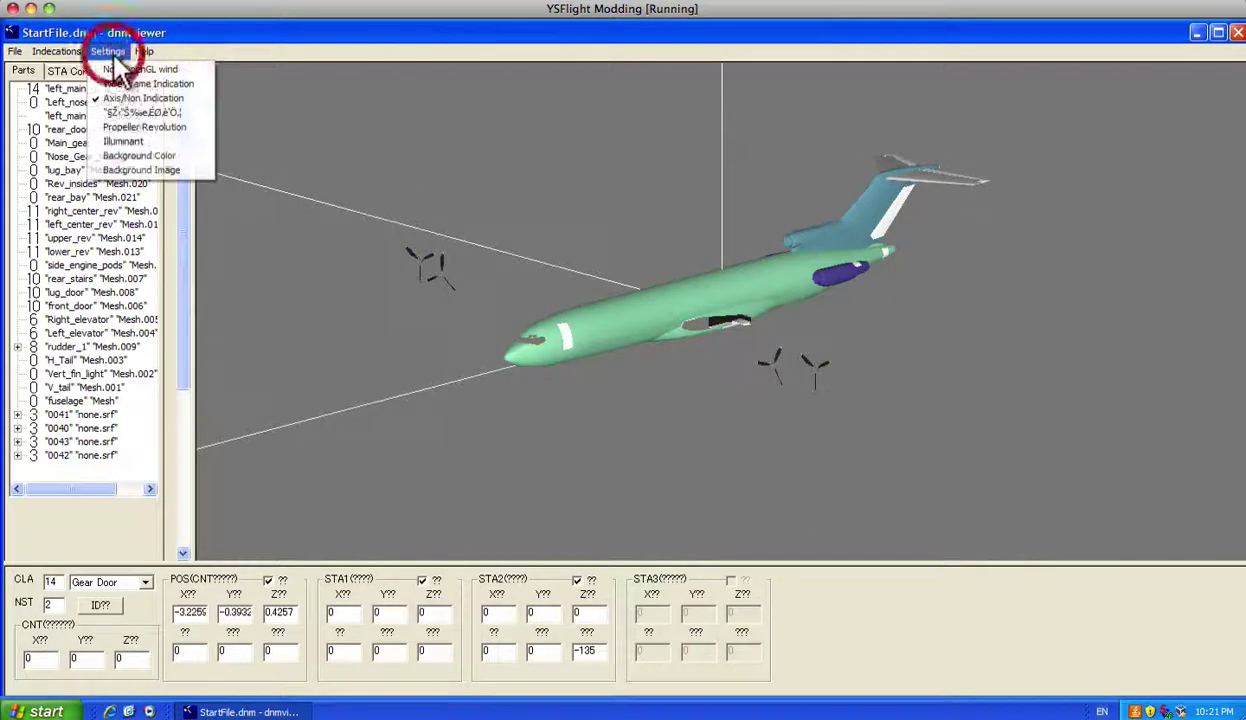
pyautogui.click(162, 113)
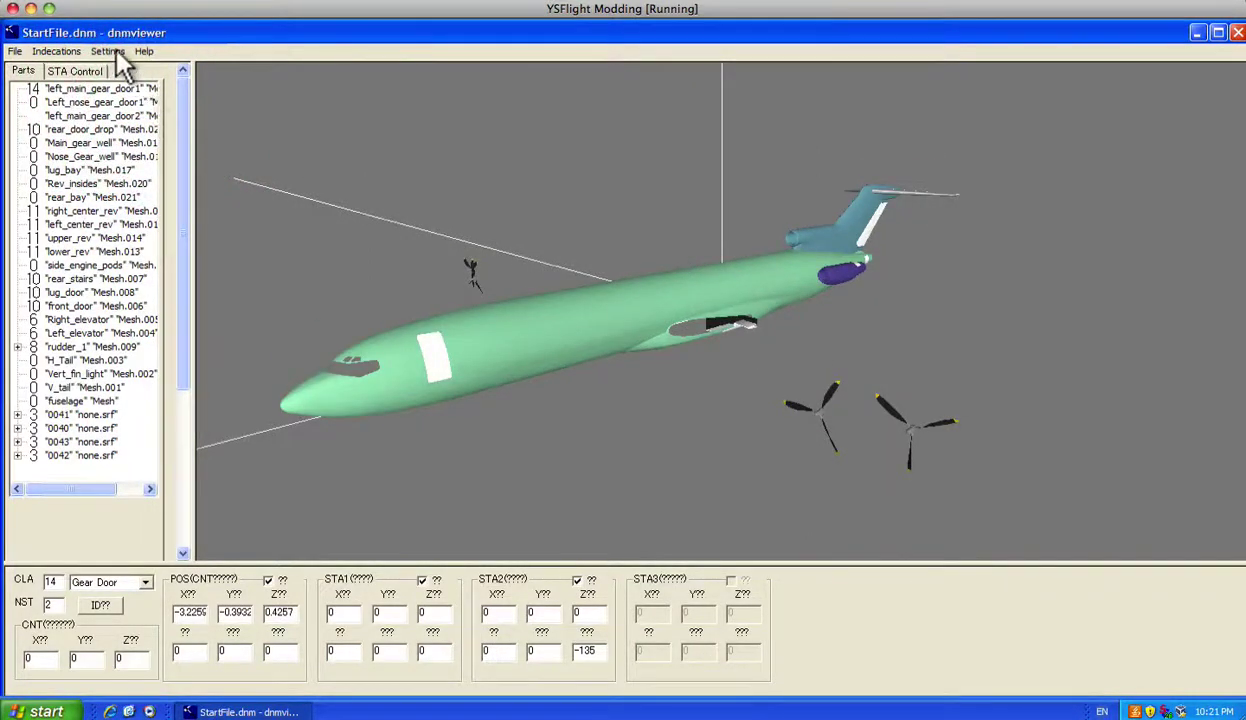
pyautogui.click(108, 51)
pyautogui.click(131, 116)
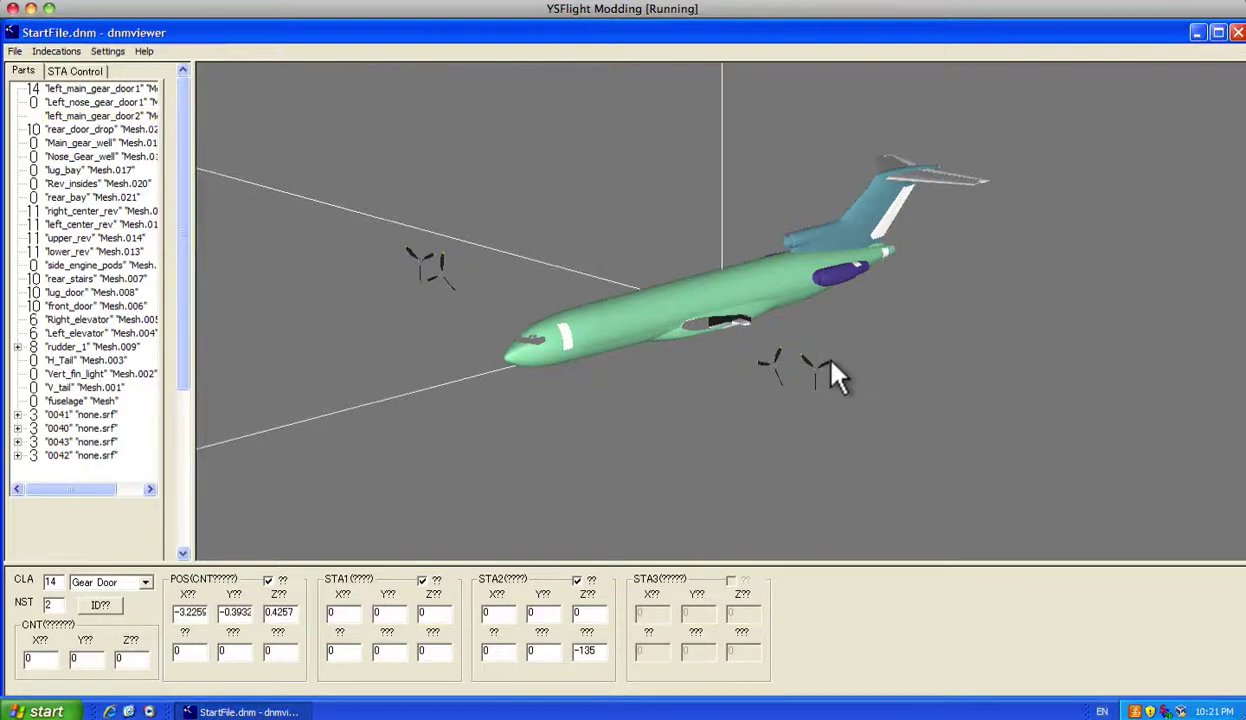
# - Enable STA control and test the Gear (CLA0) state DOWN and back to UP while viewing the airplane's belly
pyautogui.click(74, 70)
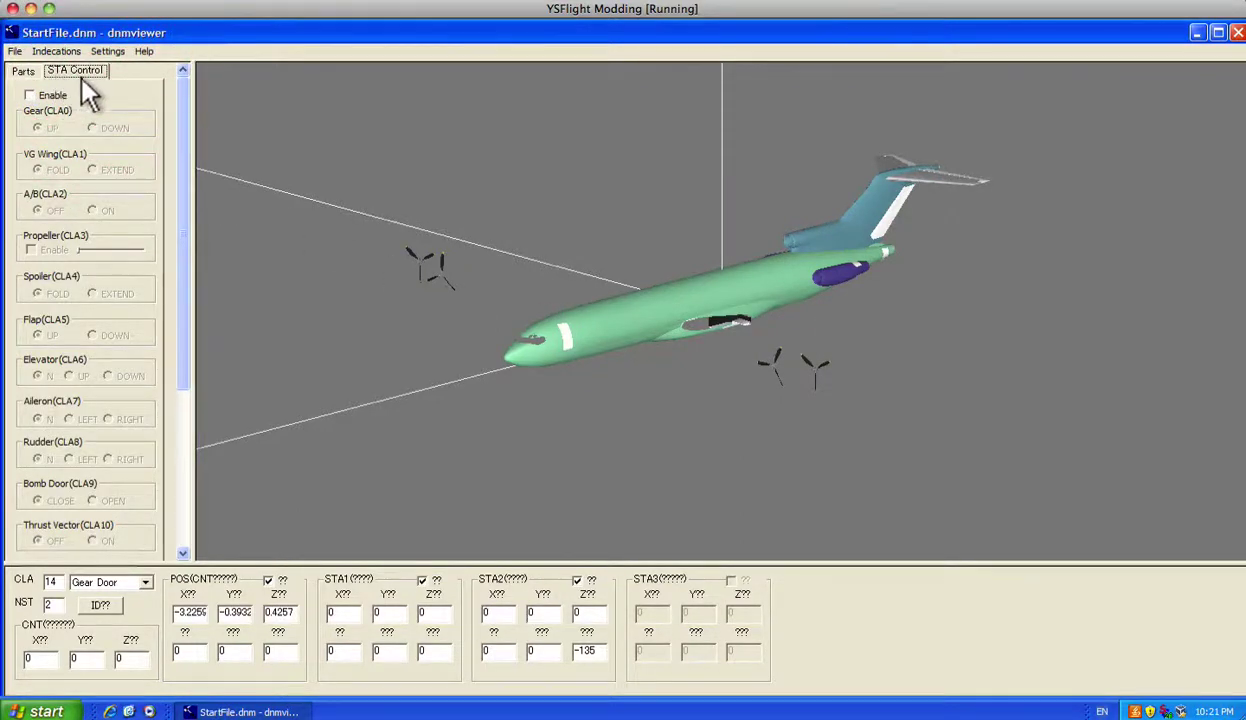
pyautogui.click(30, 95)
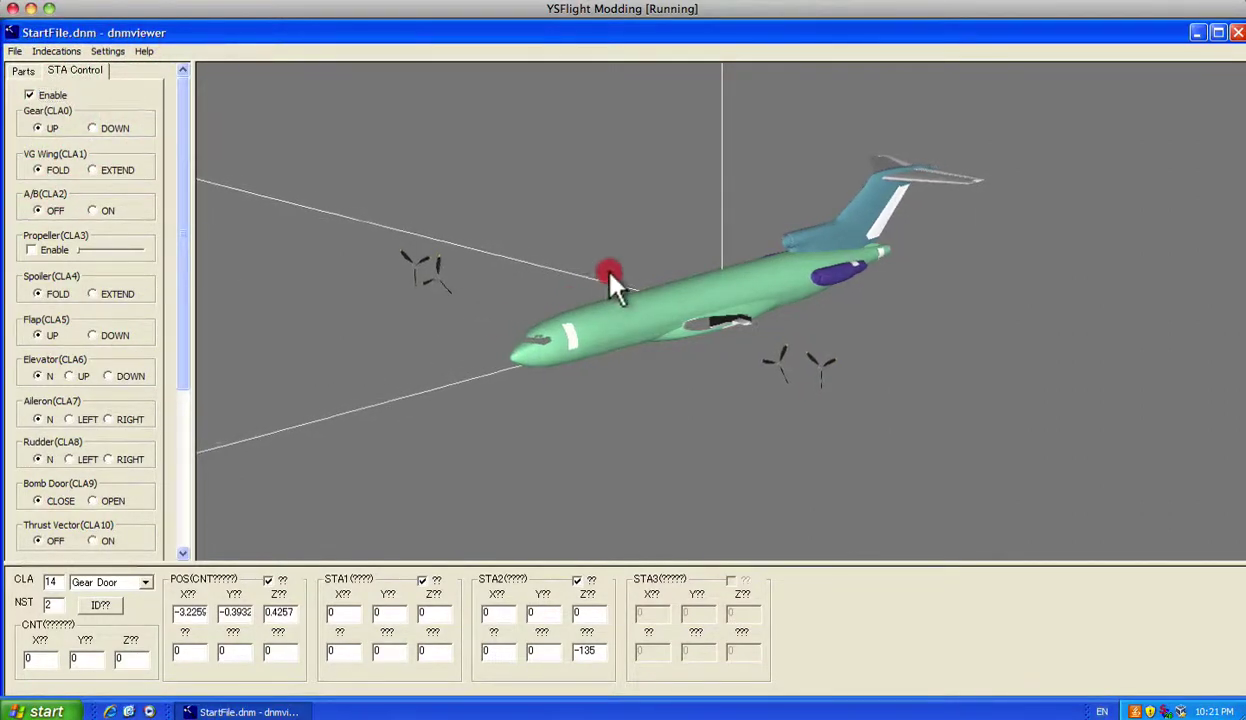
pyautogui.moveTo(612, 280)
pyautogui.mouseDown()
pyautogui.moveTo(640, 214)
pyautogui.moveTo(612, 177)
pyautogui.moveTo(567, 153)
pyautogui.moveTo(548, 117)
pyautogui.mouseUp()
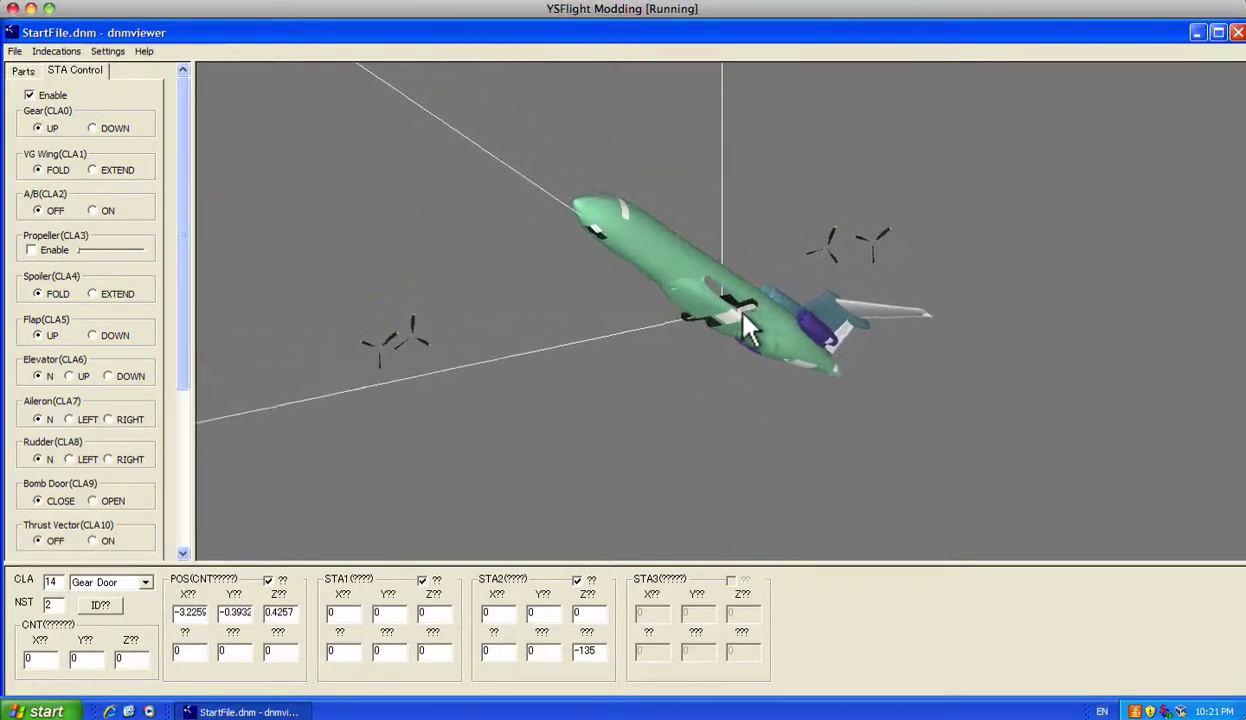
pyautogui.click(91, 128)
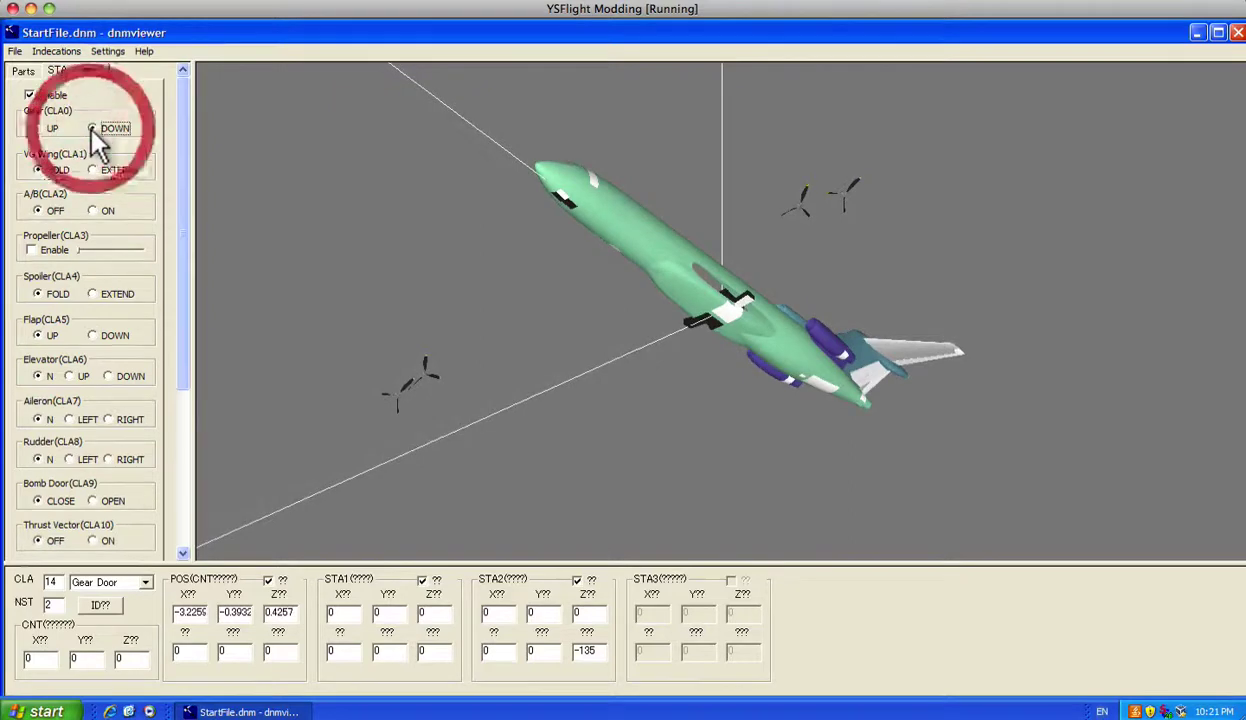
pyautogui.click(40, 128)
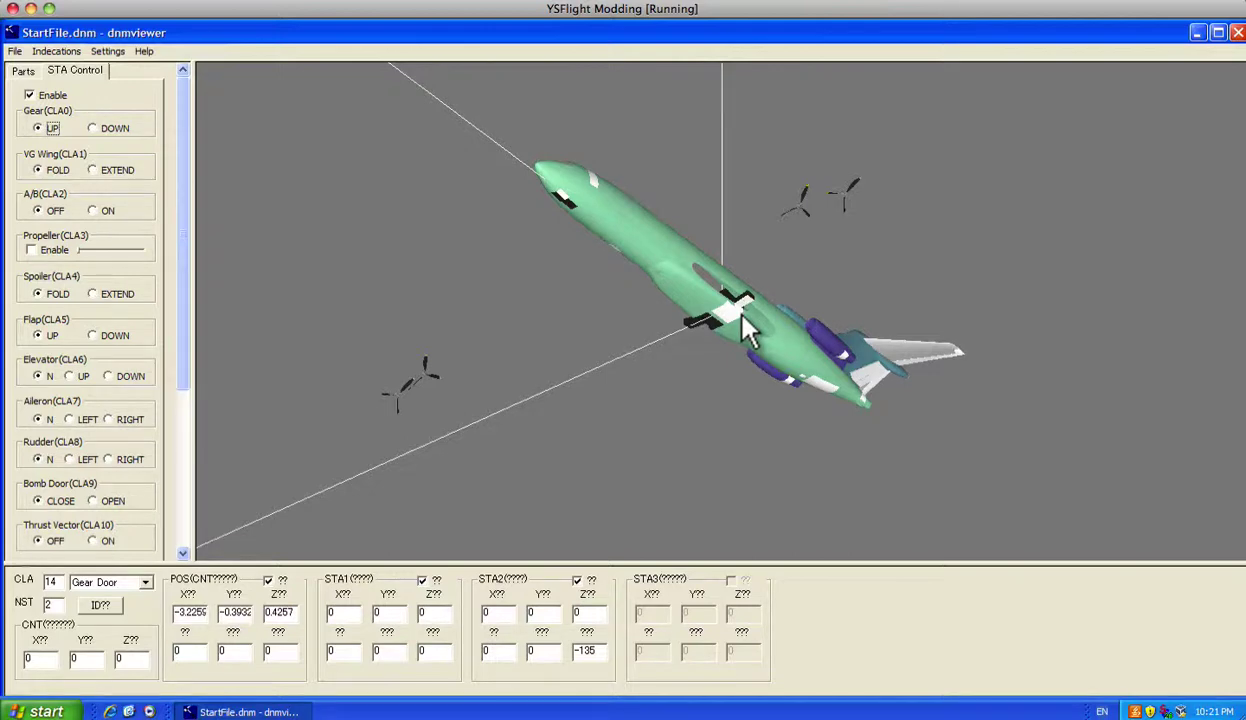
# - Enable the Propeller (CLA3) rotation and raise its speed to about mid-range while viewing the airplane from the side
pyautogui.moveTo(741, 316); pyautogui.dragTo(543, 512)
pyautogui.moveTo(655, 413); pyautogui.dragTo(668, 334)
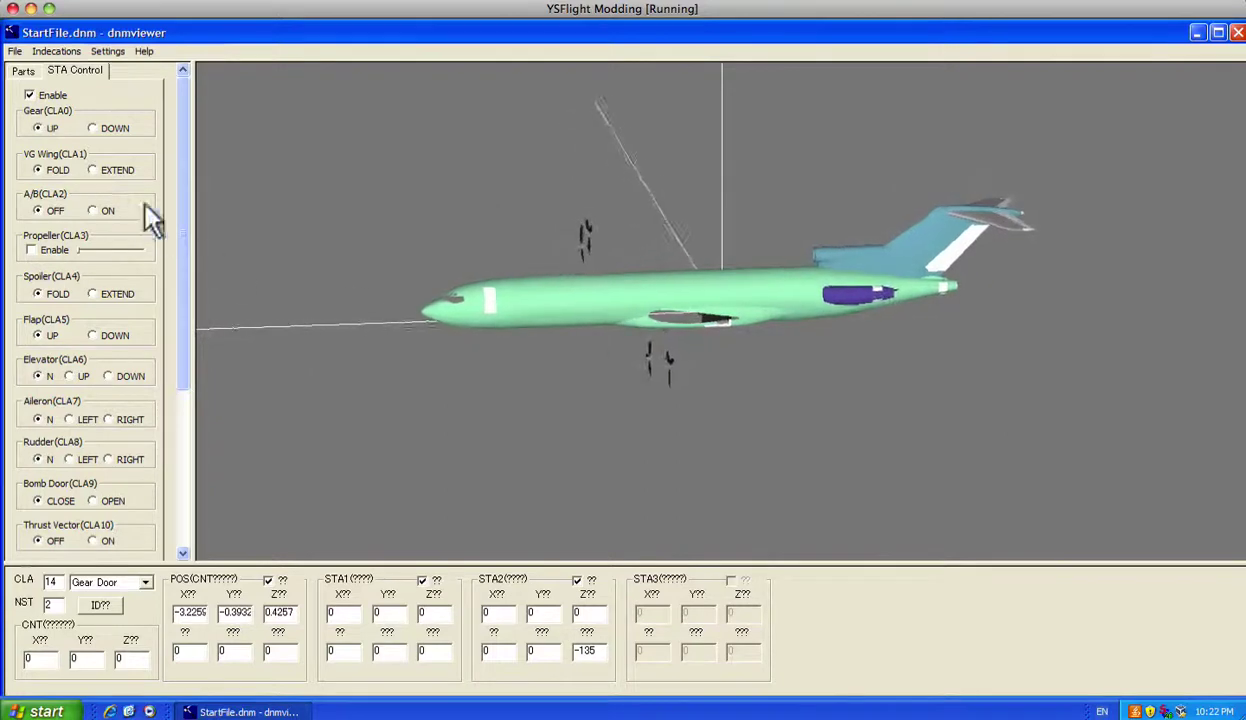
pyautogui.click(31, 250)
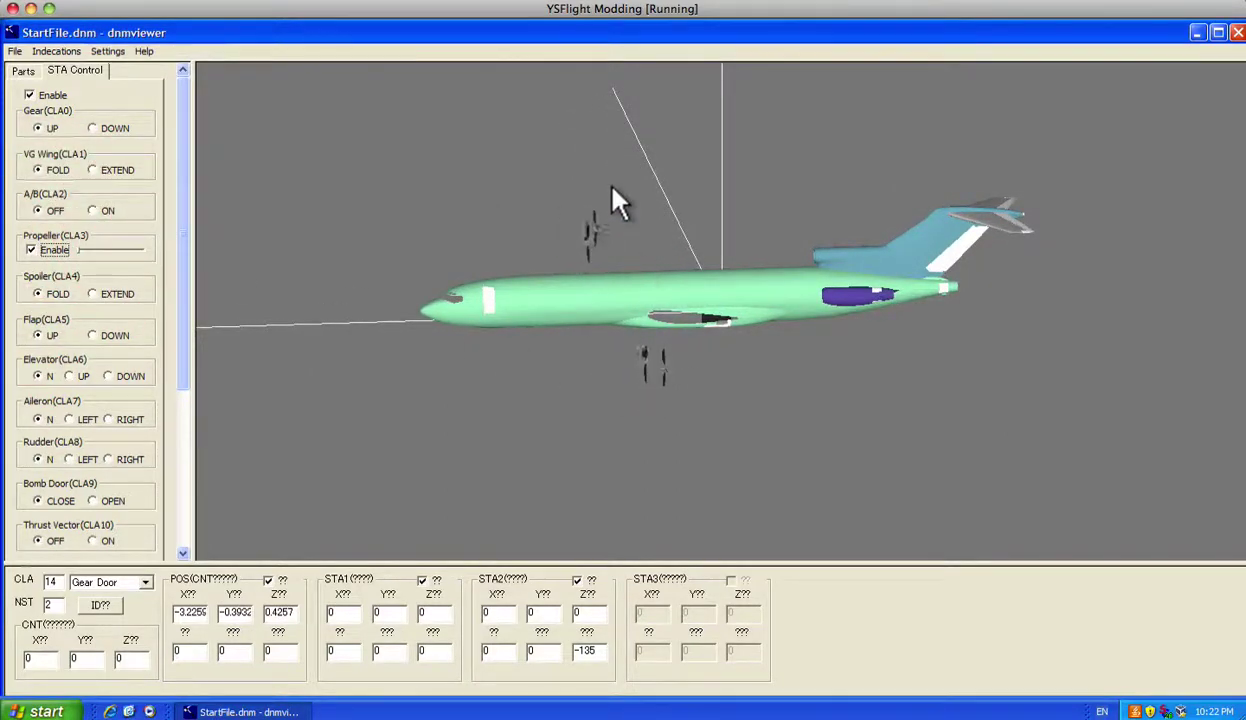
pyautogui.moveTo(79, 248); pyautogui.dragTo(100, 256)
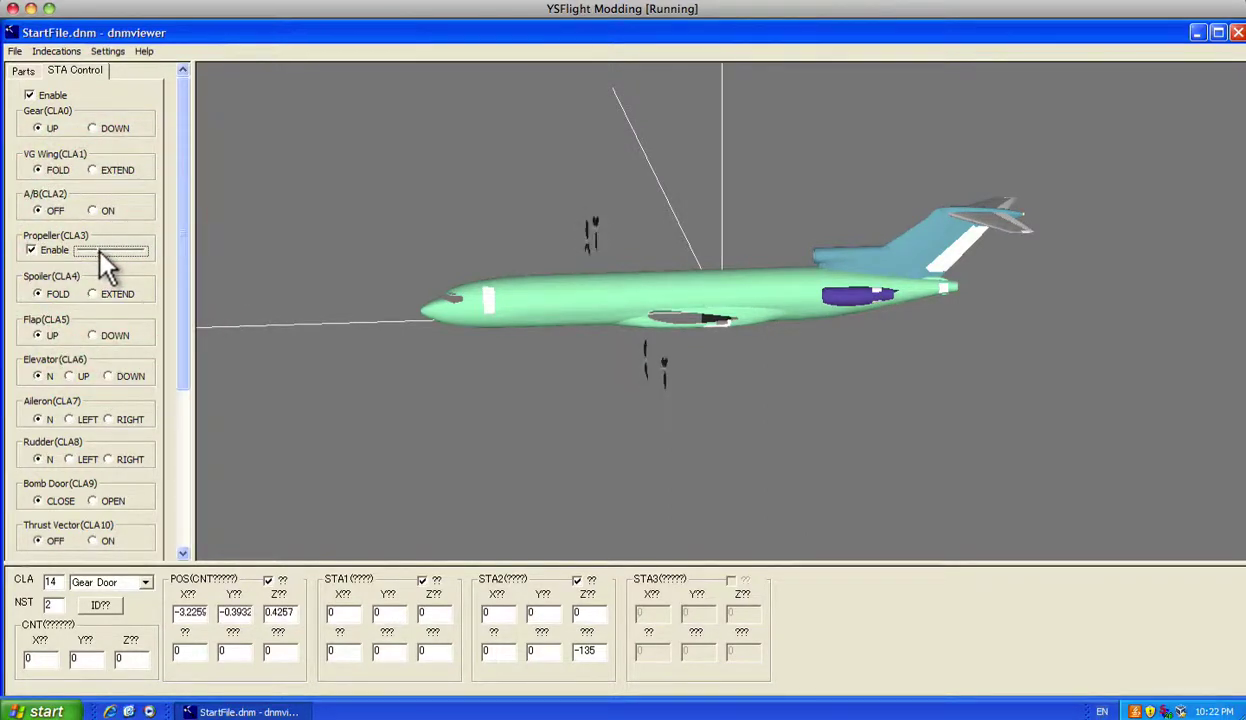
pyautogui.click(112, 251)
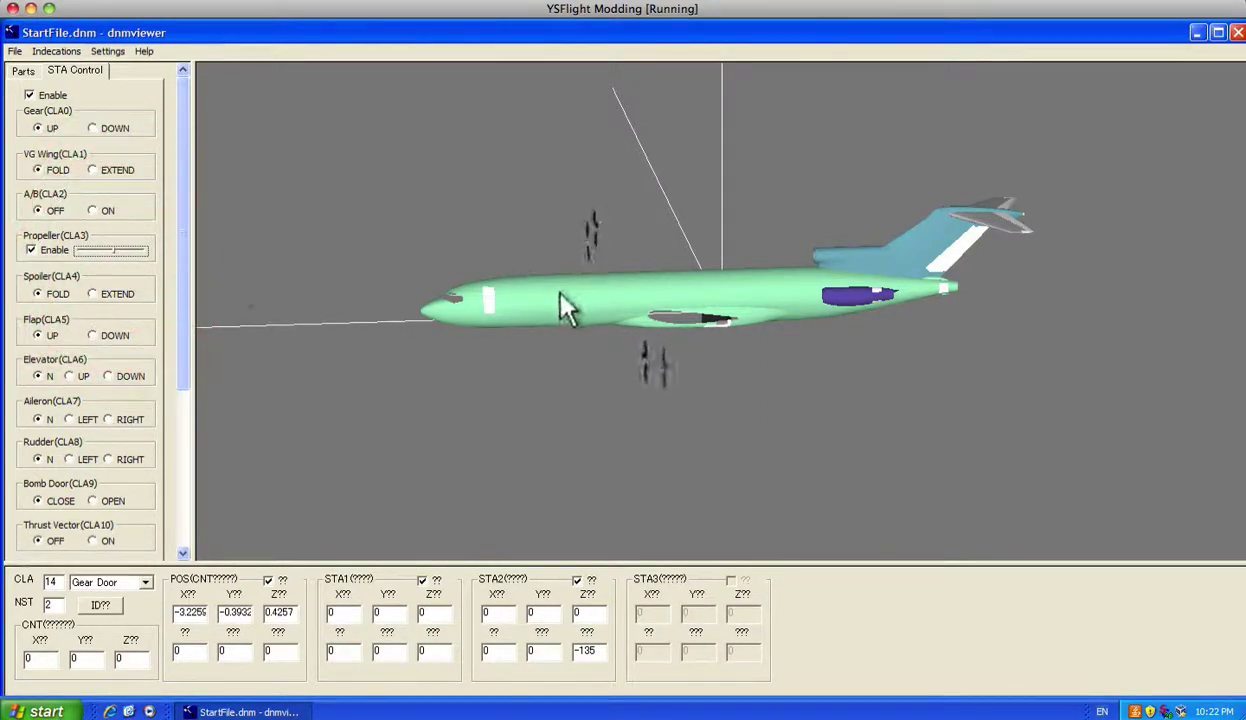
# - Examine the spinning propellers at an angle, raise their speed to the maximum, and disable the Propeller (CLA3) control
pyautogui.click(670, 302)
pyautogui.press('Left')
pyautogui.press('Left')
pyautogui.press('Left')
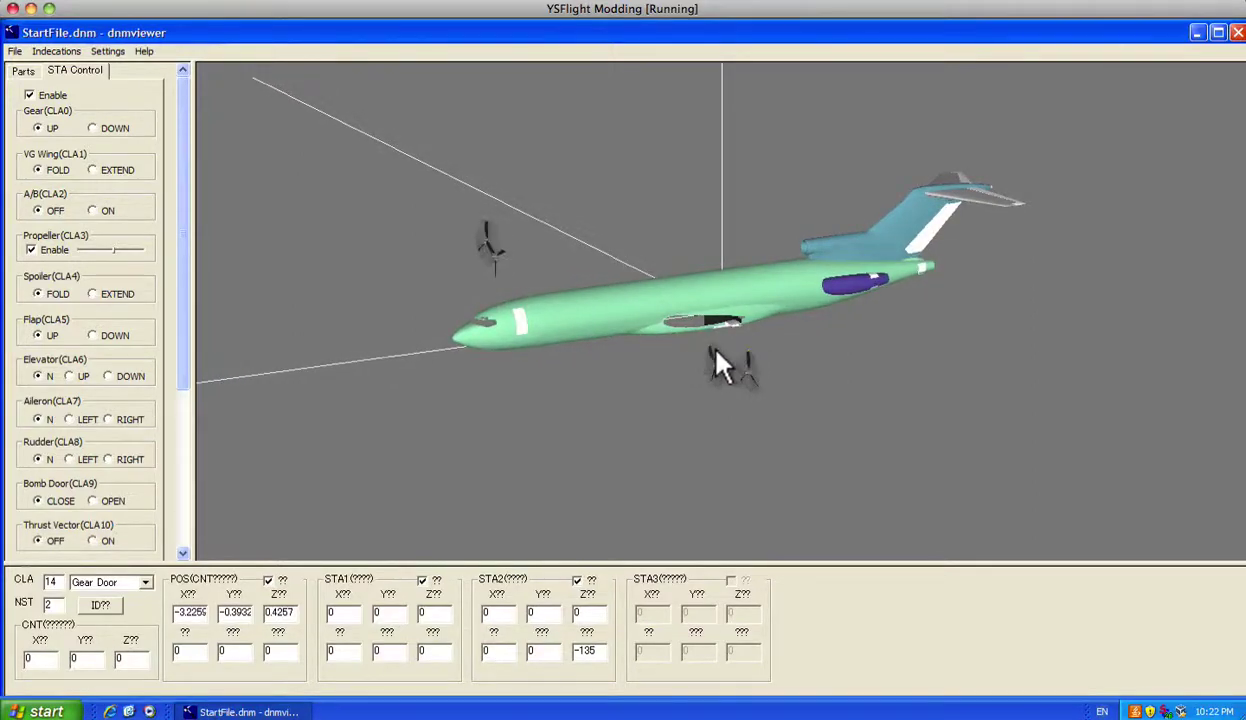
pyautogui.moveTo(112, 250); pyautogui.dragTo(232, 258)
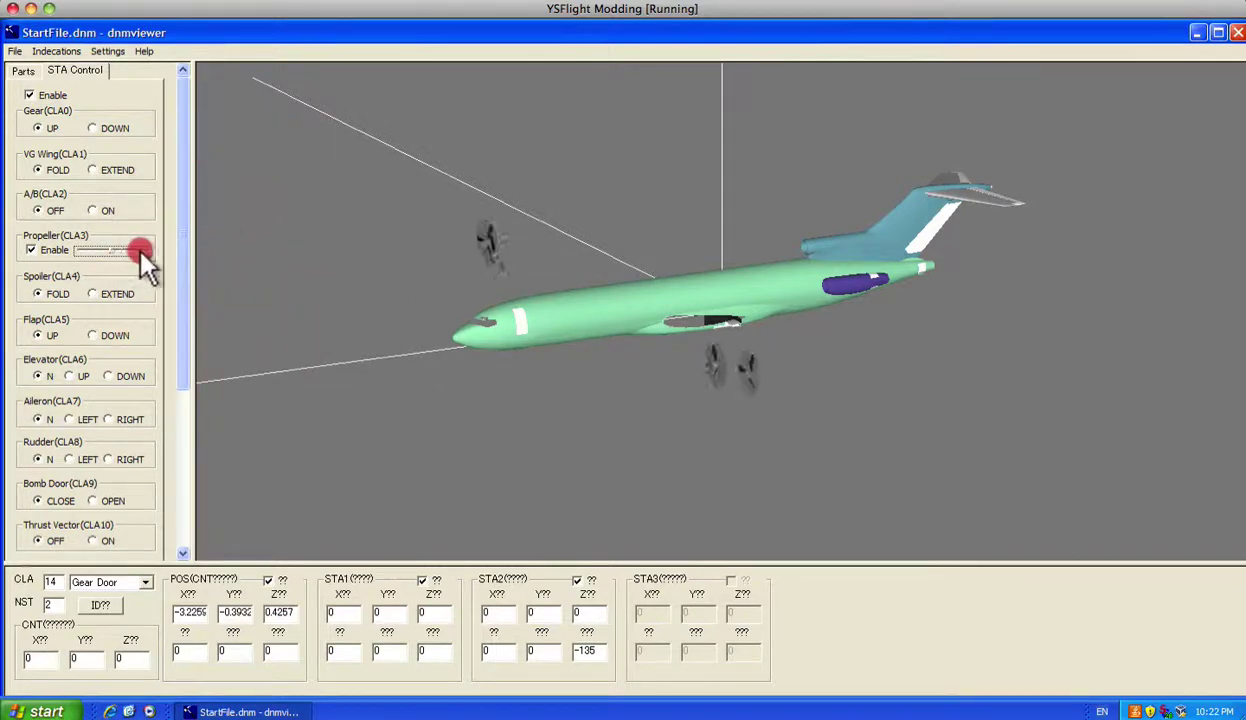
pyautogui.click(140, 250)
pyautogui.click(36, 250)
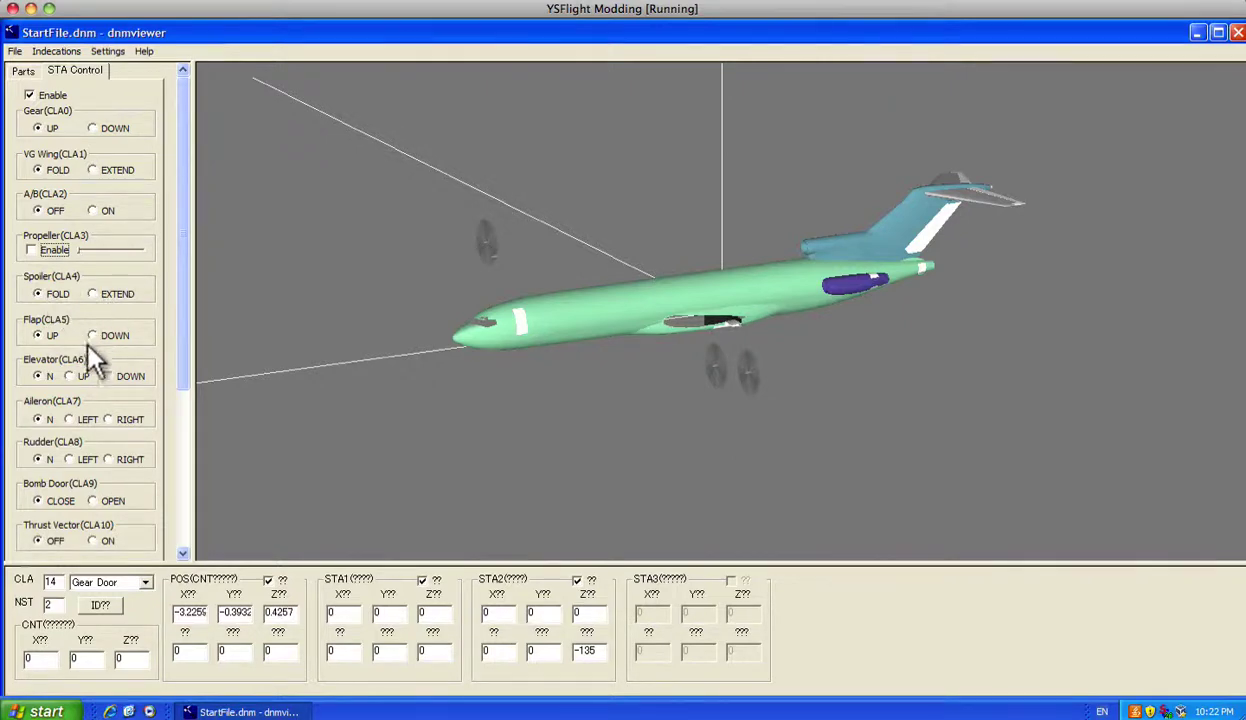
# - Test the Elevator (CLA6) in the UP and DOWN states and return it to N
pyautogui.click(68, 376)
pyautogui.click(112, 377)
pyautogui.click(37, 376)
# - Test the Rudder (CLA8) in the LEFT and RIGHT states while examining the tail up close from behind
pyautogui.moveTo(680, 372); pyautogui.dragTo(910, 124)
pyautogui.click(80, 458)
pyautogui.moveTo(838, 172); pyautogui.dragTo(623, 328)
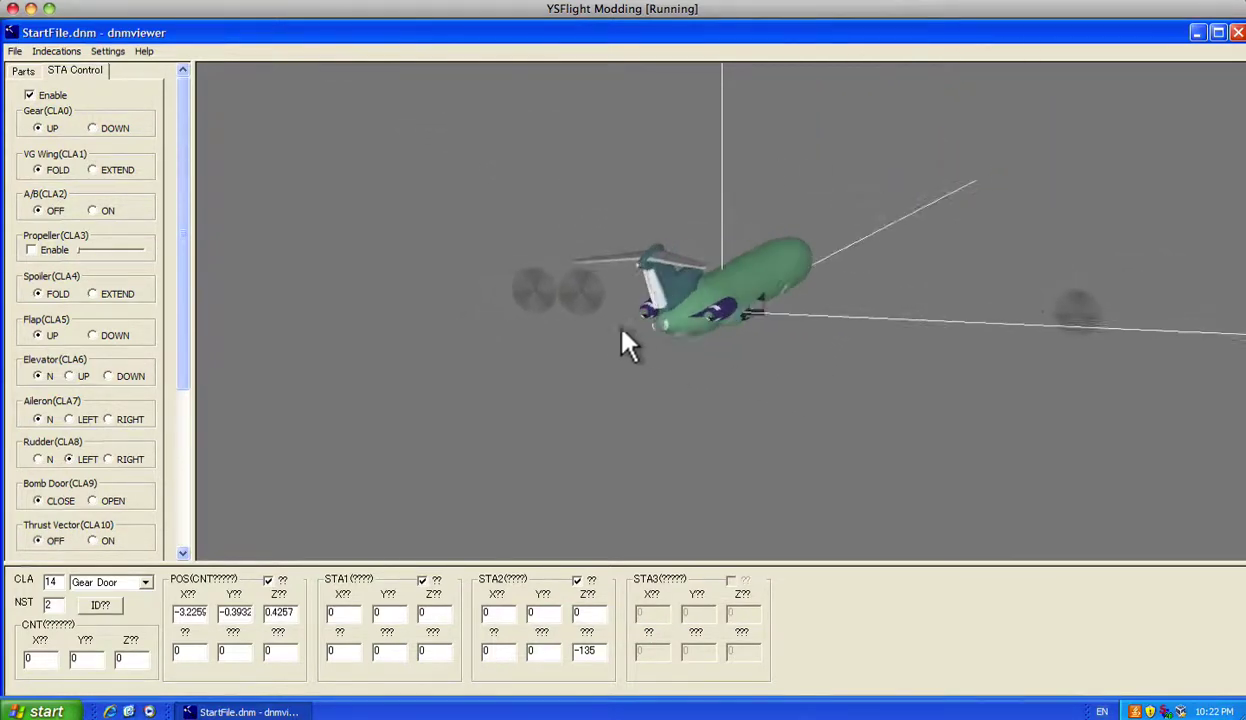
pyautogui.scroll(5, 600, 326)
pyautogui.click(702, 368)
pyautogui.moveTo(702, 368); pyautogui.dragTo(926, 313)
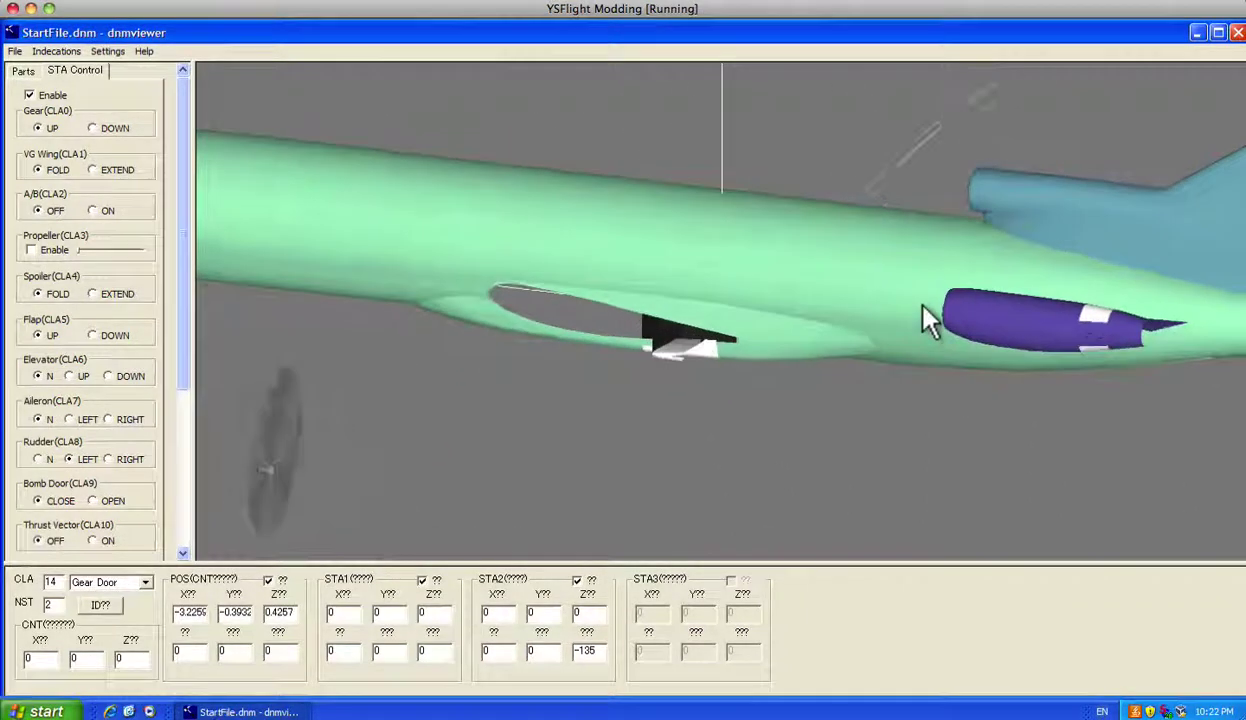
pyautogui.moveTo(775, 306); pyautogui.dragTo(812, 314)
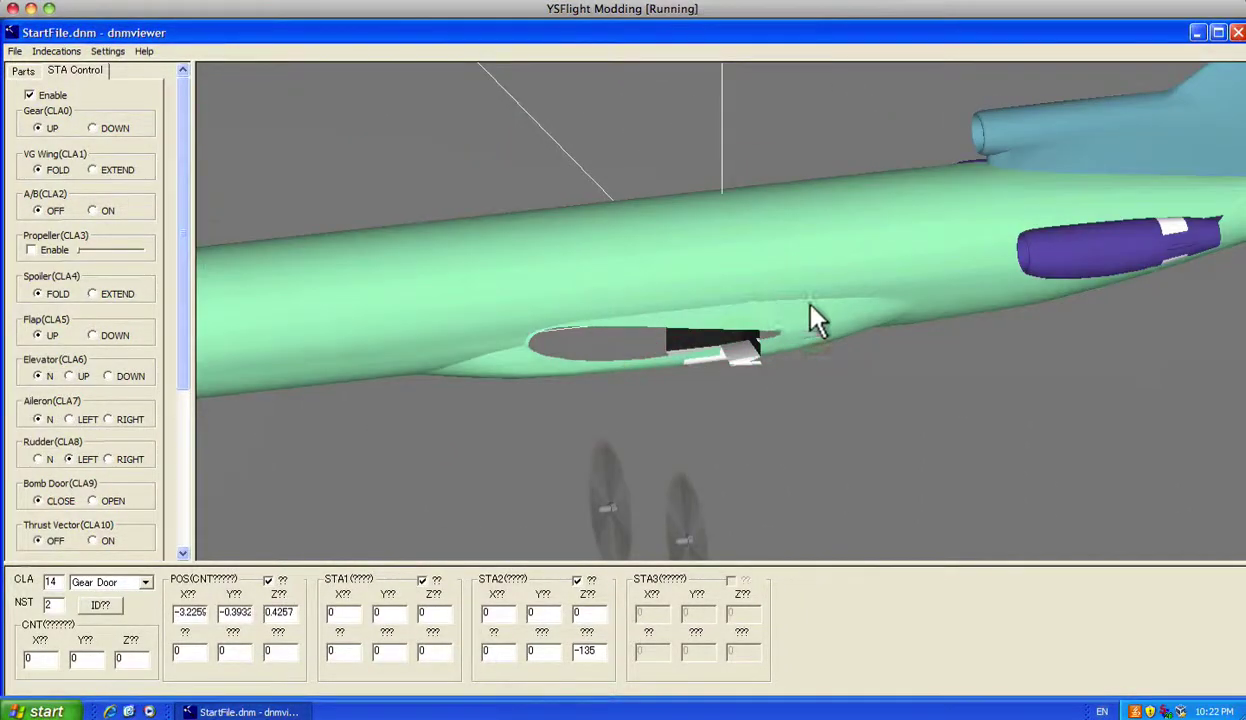
pyautogui.moveTo(460, 330); pyautogui.dragTo(697, 345)
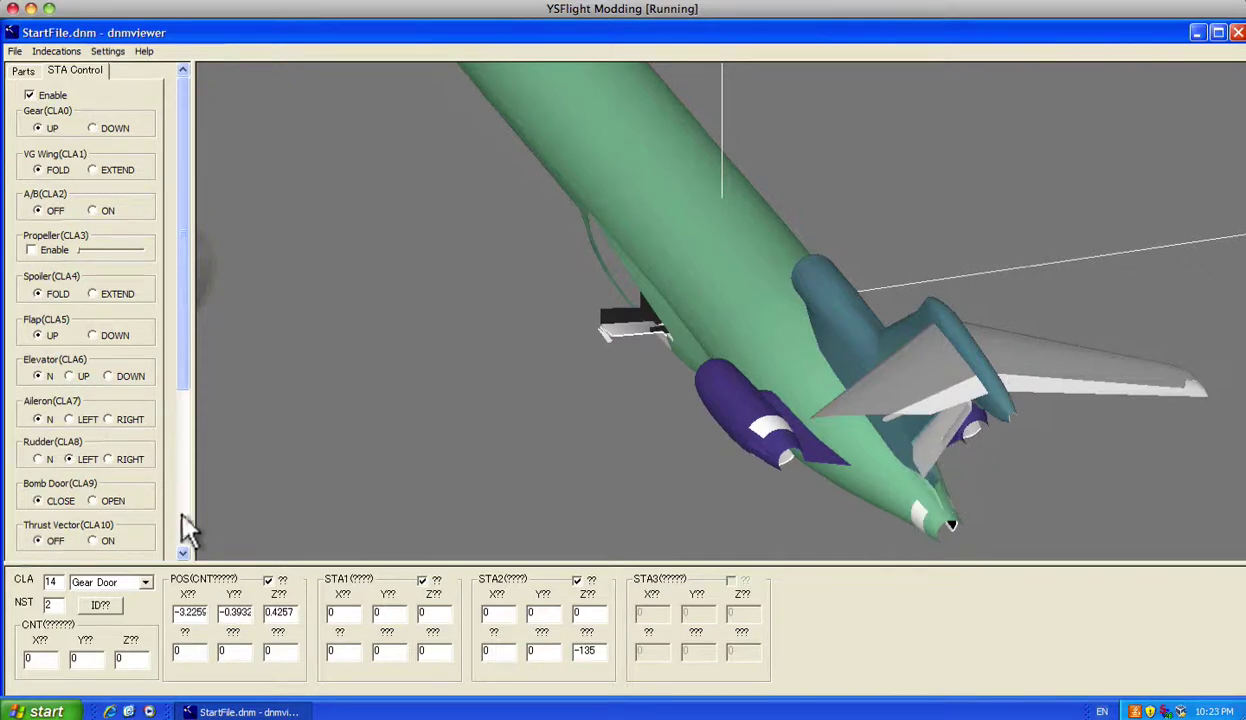
pyautogui.click(109, 459)
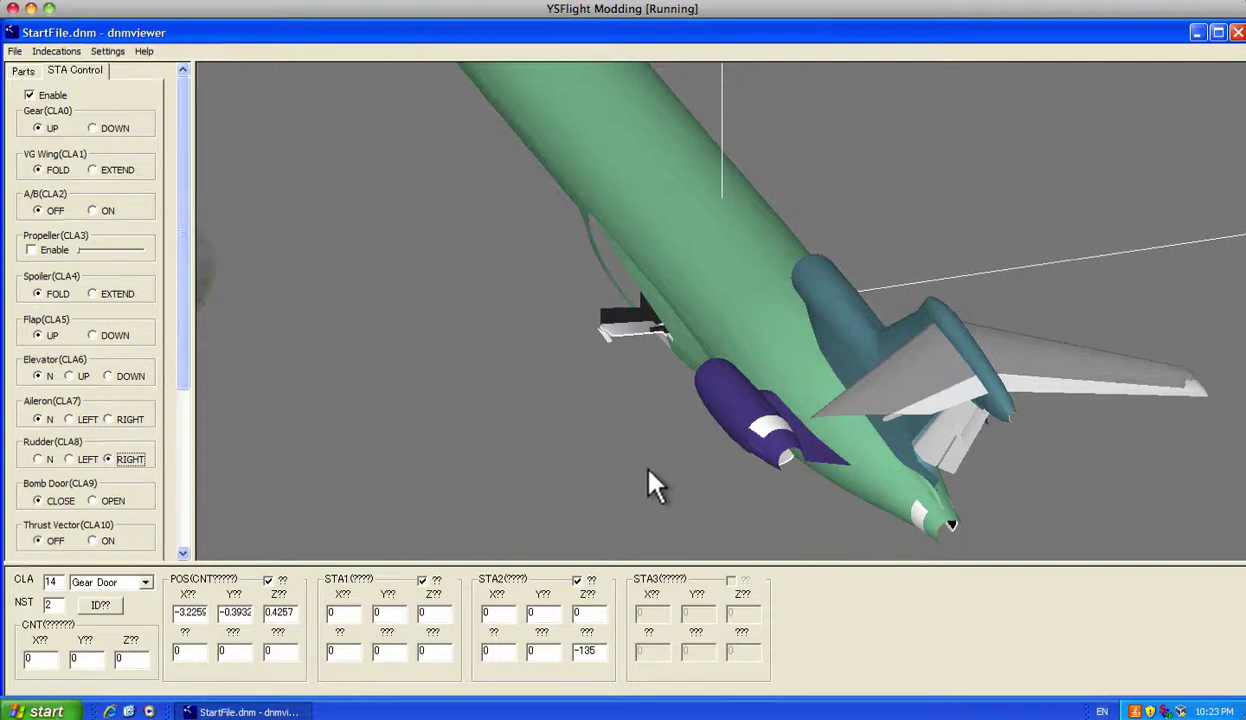
# - Test the Bomb Door (CLA9) OPEN and CLOSE states while viewing the underside, and return the Rudder (CLA8) to N
pyautogui.click(92, 500)
pyautogui.moveTo(700, 490); pyautogui.dragTo(720, 345)
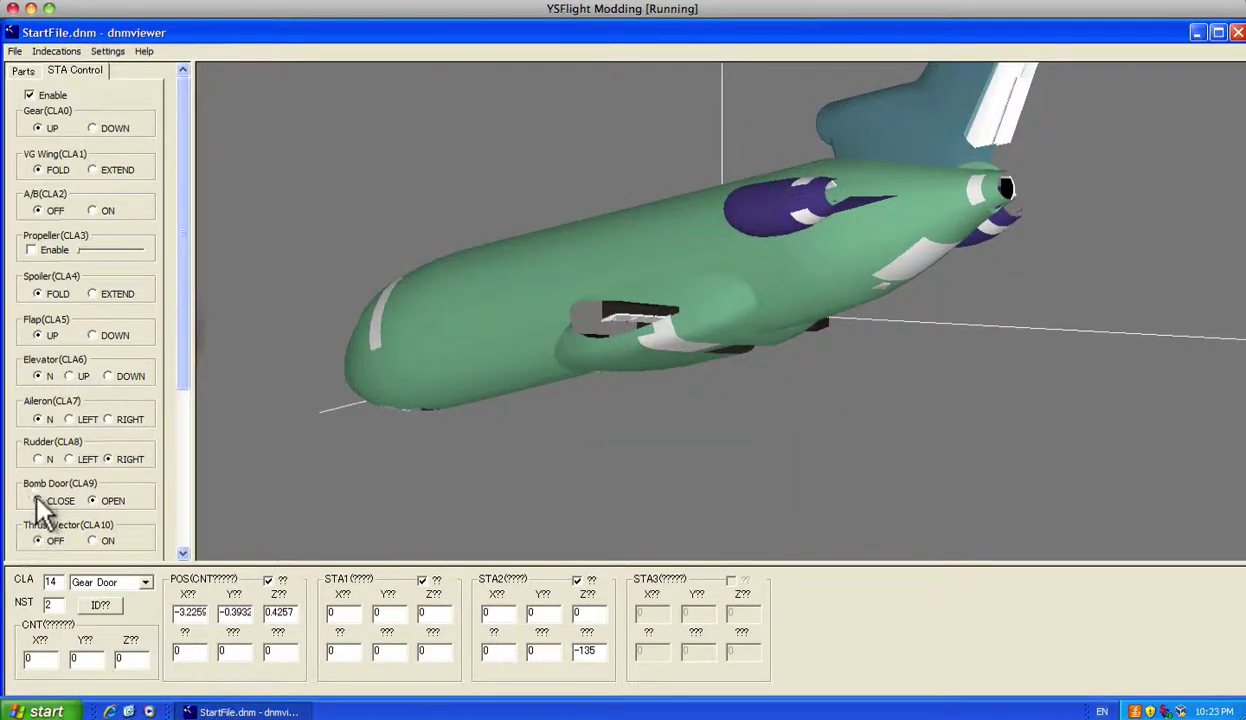
pyautogui.click(37, 500)
pyautogui.click(37, 459)
# - Set Thrust Vector (CLA10) to ON and examine the rear stairs and fuselage doors from both sides
pyautogui.moveTo(183, 379); pyautogui.dragTo(186, 423)
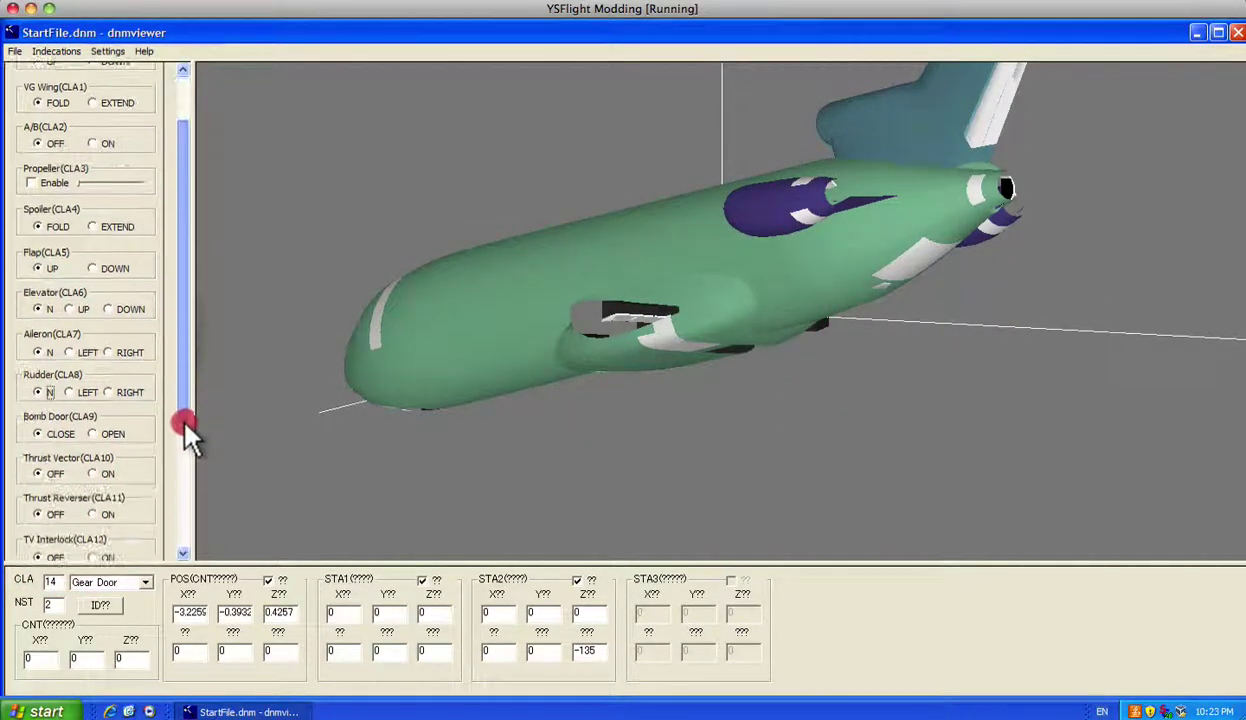
pyautogui.click(93, 473)
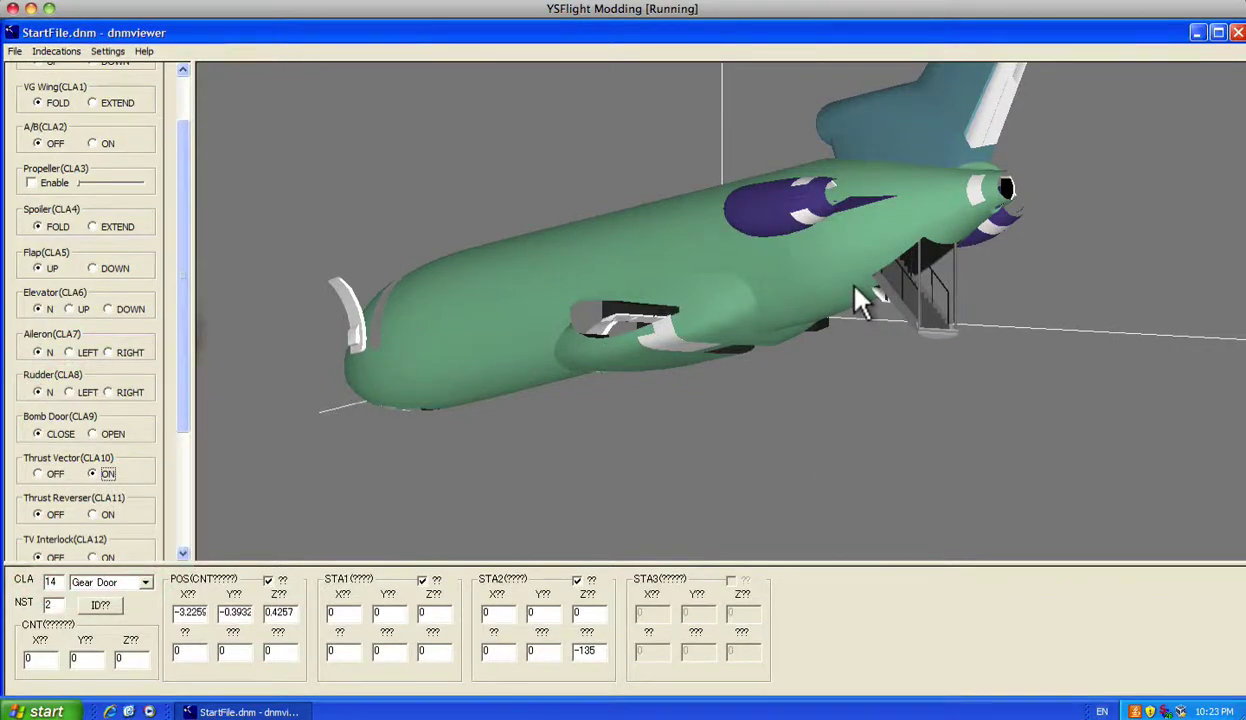
pyautogui.moveTo(937, 300); pyautogui.dragTo(1112, 325)
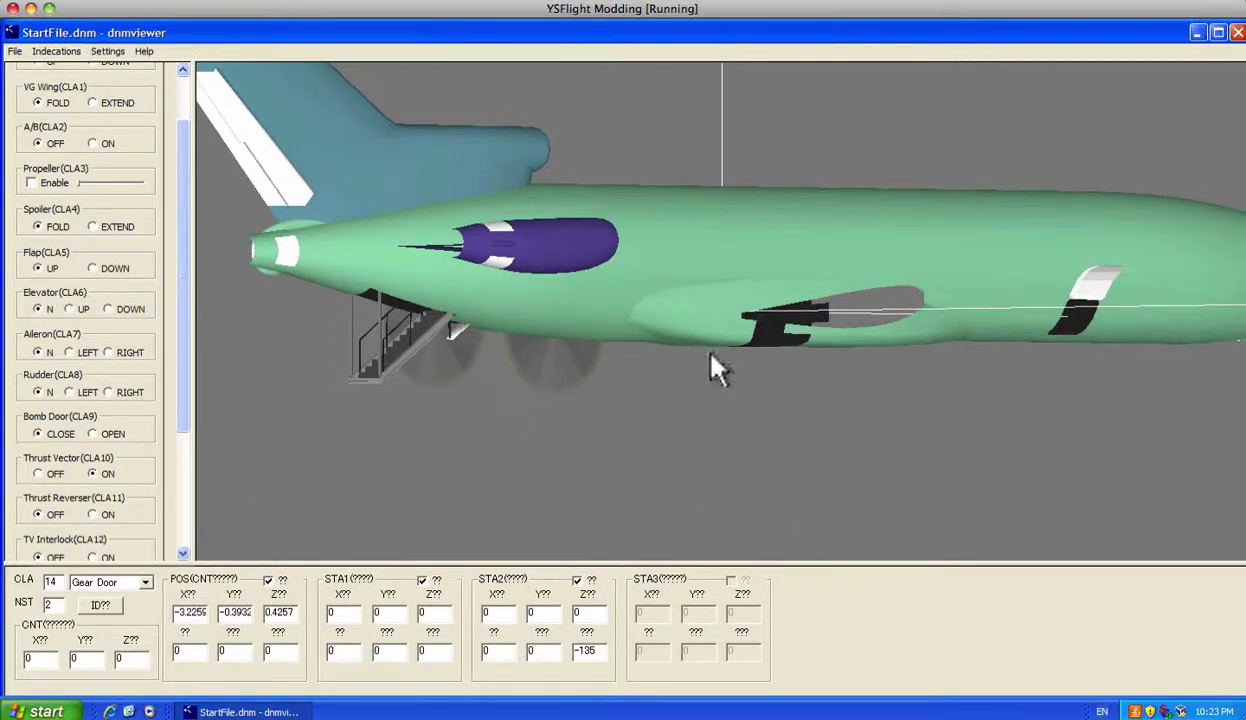
# - Set Thrust Vector (CLA10) to OFF and Thrust Reverser (CLA11) to ON, and examine the engine reversers from behind
pyautogui.click(92, 514)
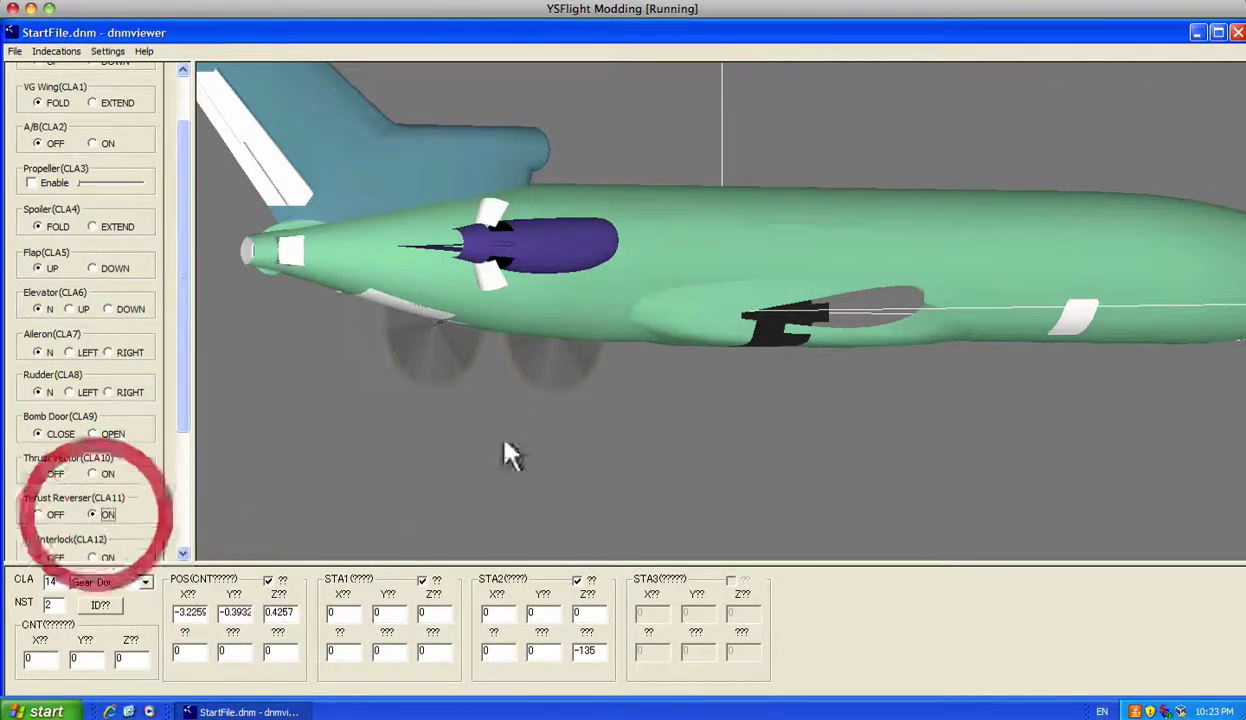
pyautogui.moveTo(423, 311); pyautogui.dragTo(690, 326)
pyautogui.moveTo(184, 394); pyautogui.dragTo(180, 550)
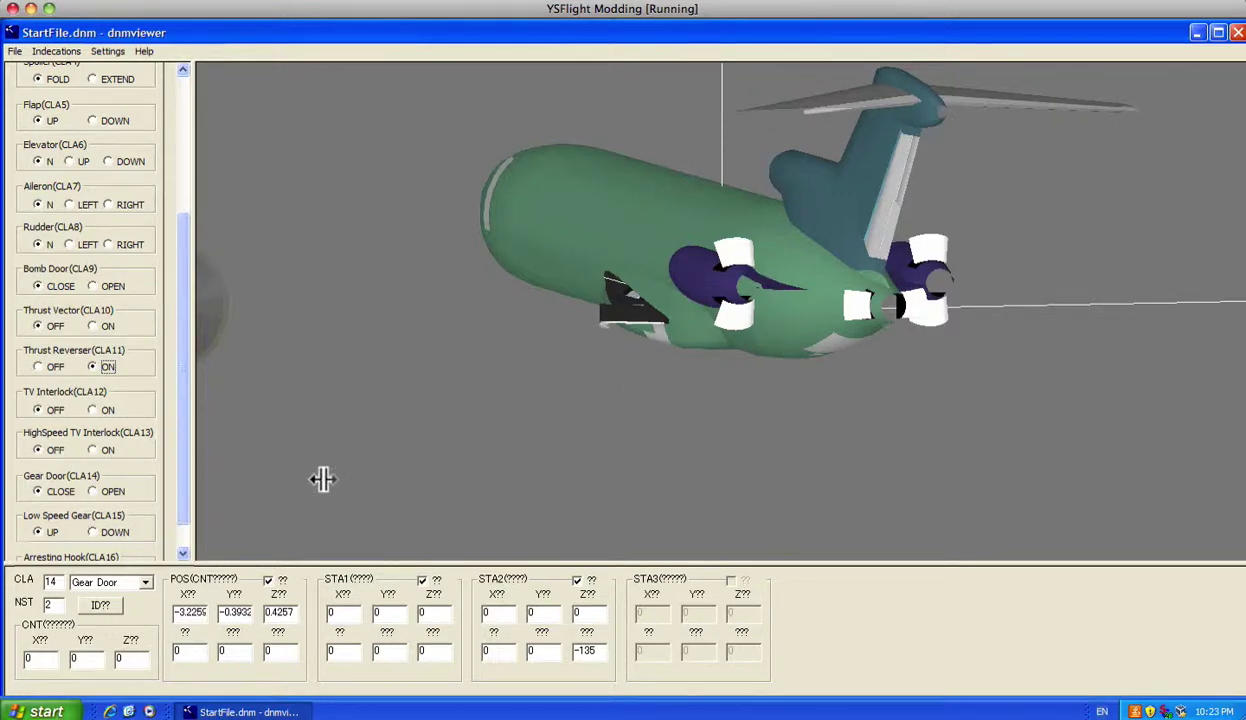
pyautogui.moveTo(179, 468); pyautogui.dragTo(168, 542)
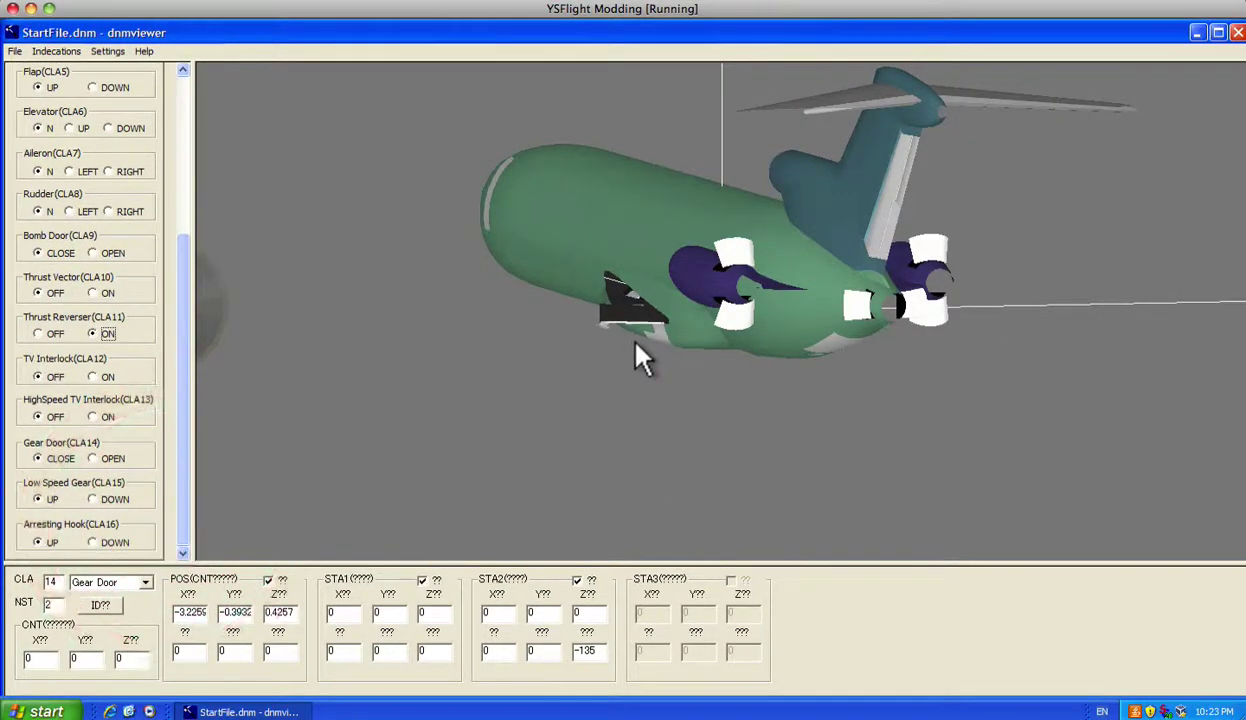